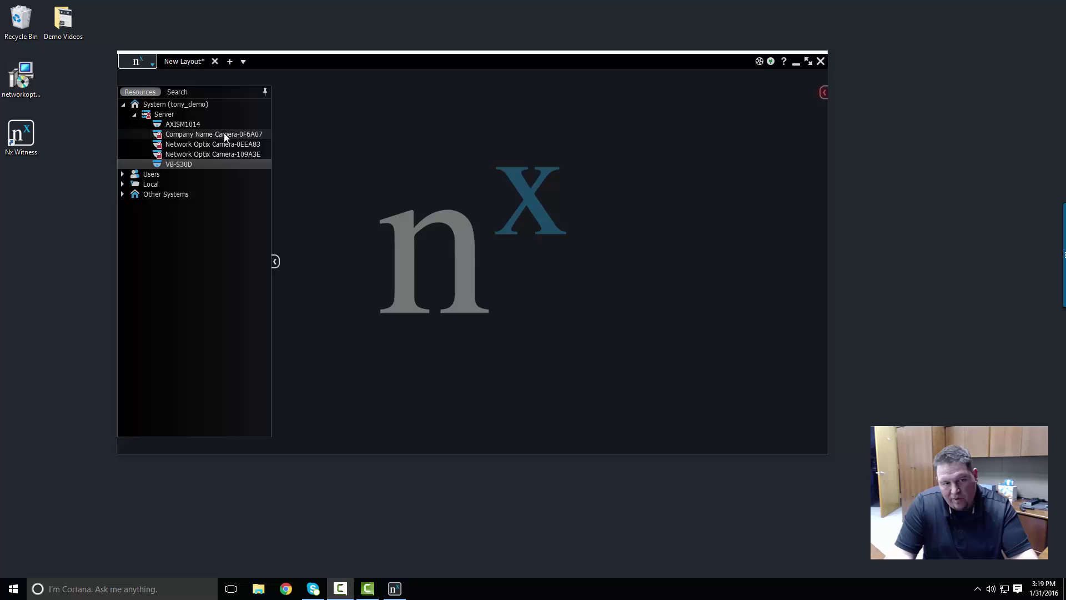
- Replace the AXISM1014 camera tile on the layout with the VB-S30D camera's live feed
{"action": "mouse_move", "coordinate": [228, 148]}
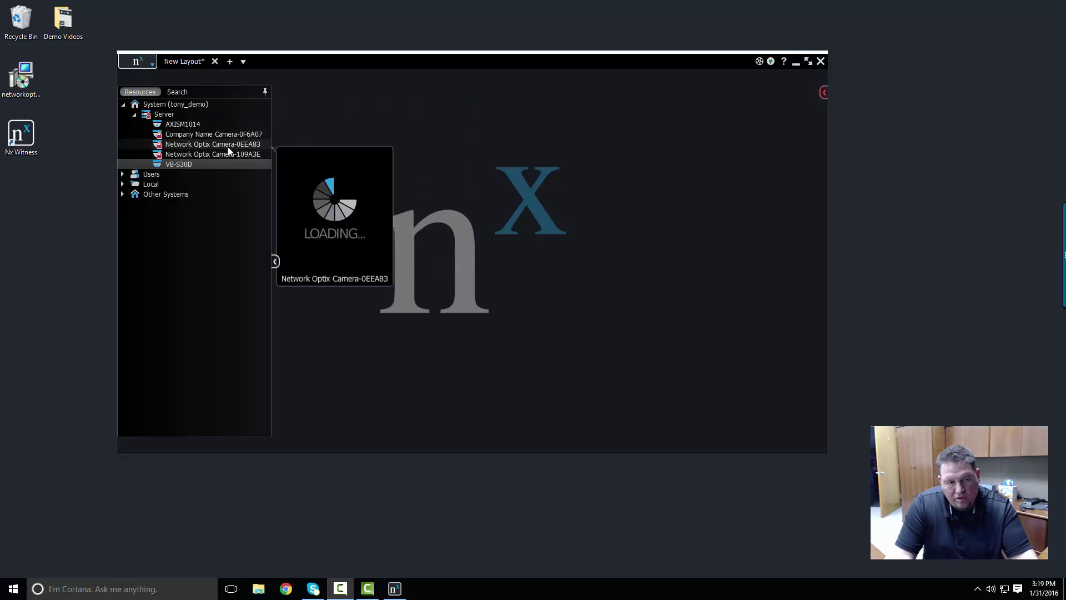
{"action": "left_click", "coordinate": [206, 125]}
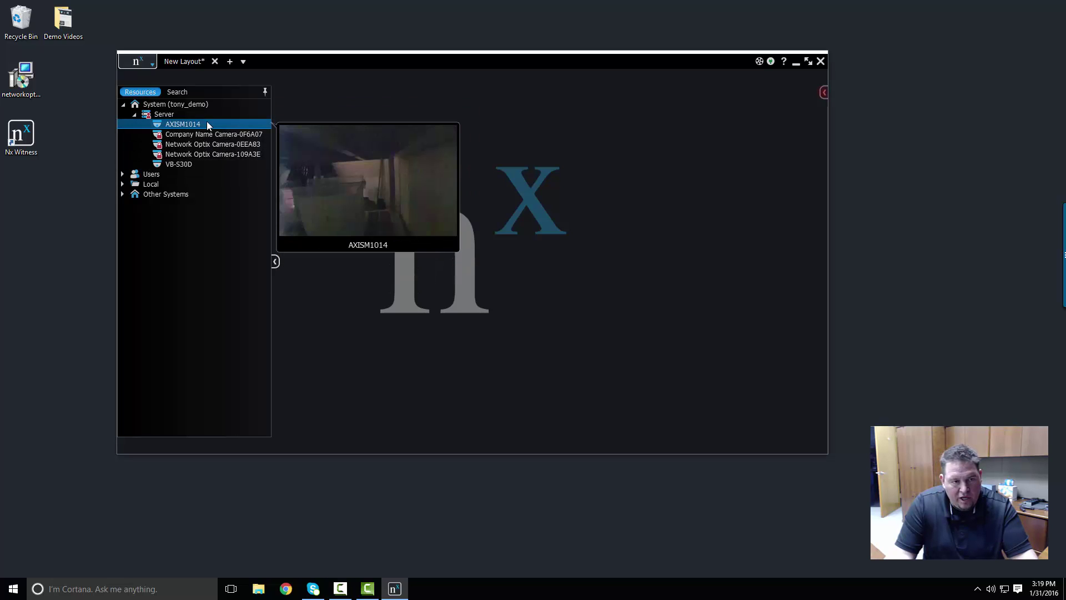
{"action": "left_click_drag", "start_coordinate": [206, 124], "coordinate": [431, 145]}
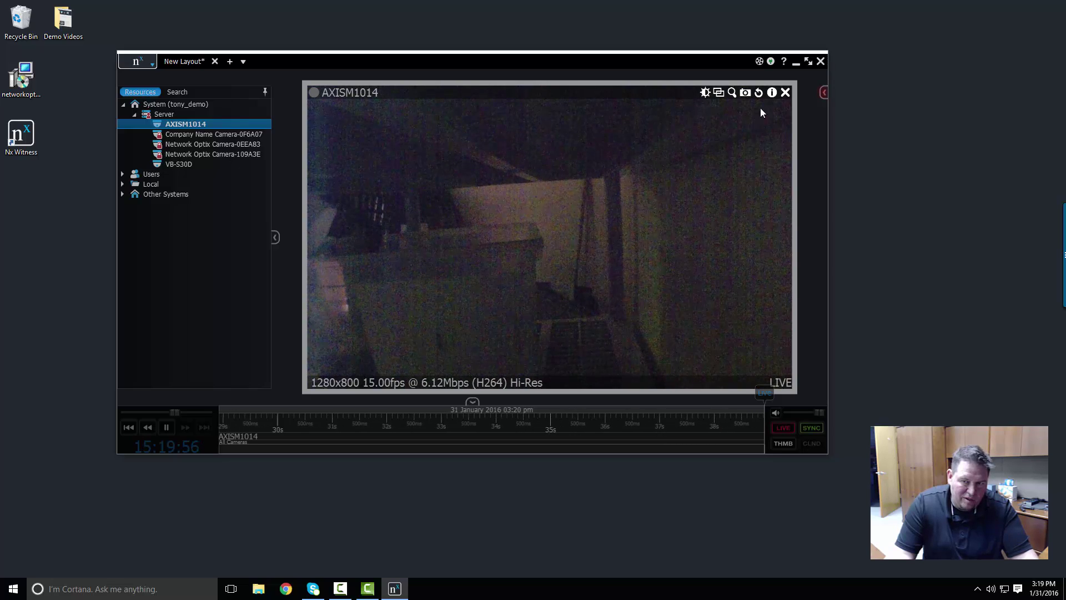
{"action": "left_click", "coordinate": [785, 92]}
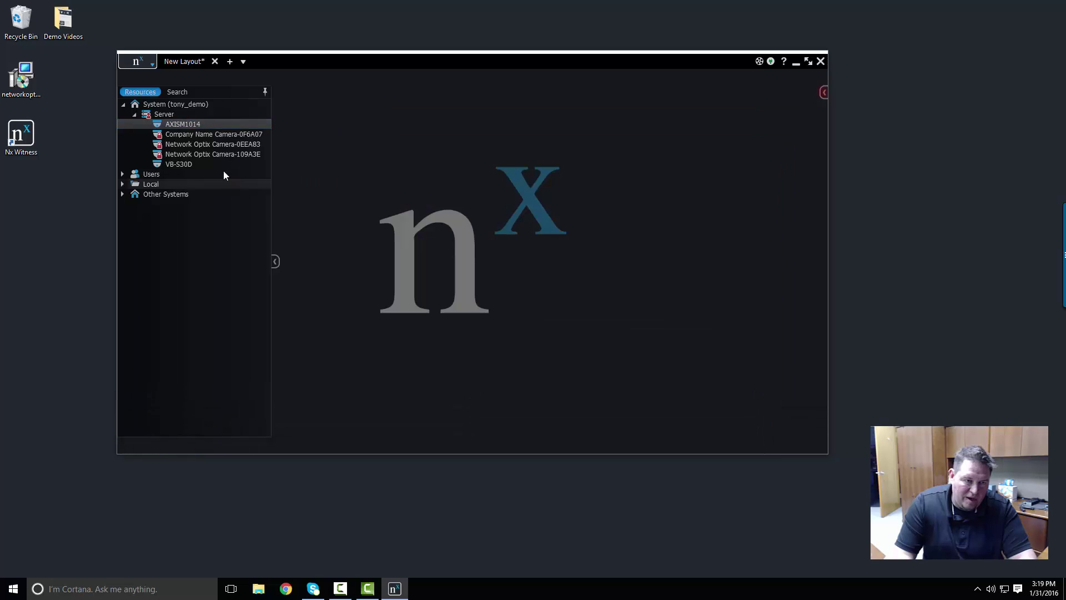
{"action": "left_click_drag", "start_coordinate": [182, 165], "coordinate": [369, 166]}
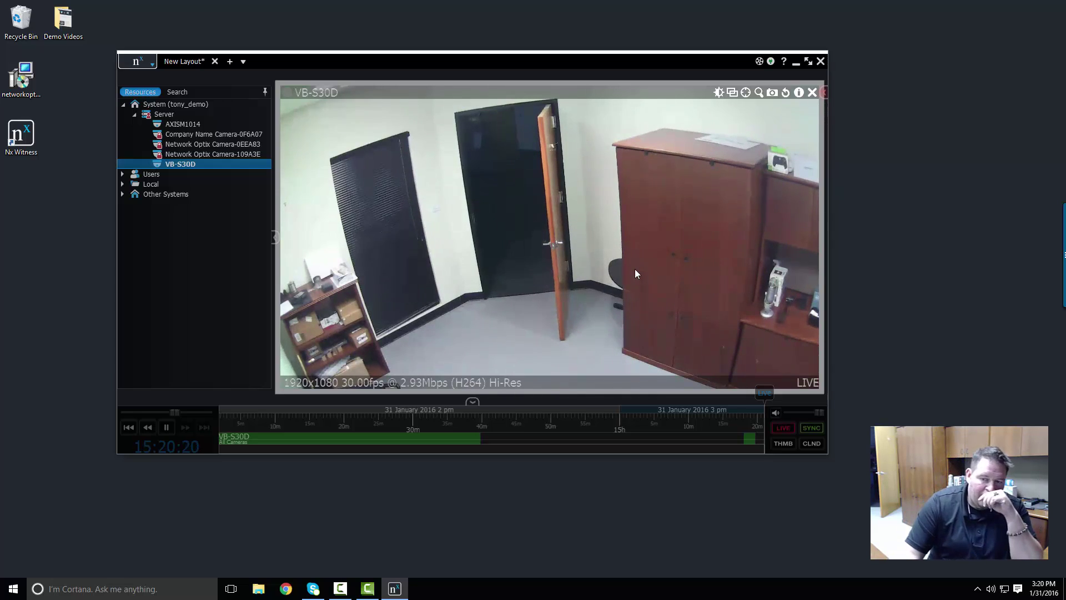
- Check the VB-S30D camera's General settings, then start renaming it in the Resources tree
{"action": "right_click", "coordinate": [621, 217]}
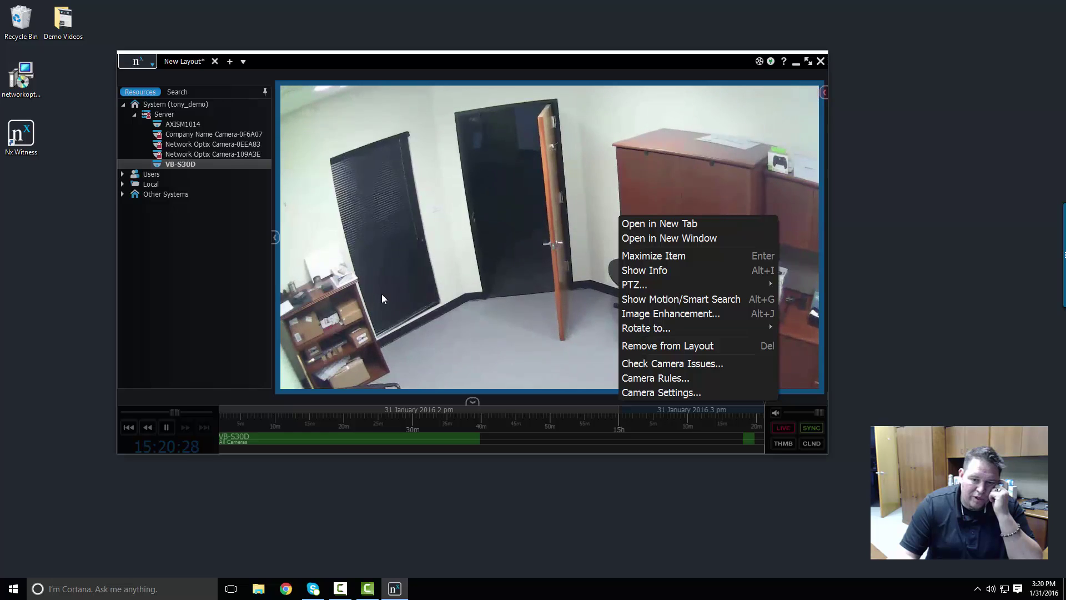
{"action": "left_click", "coordinate": [638, 390]}
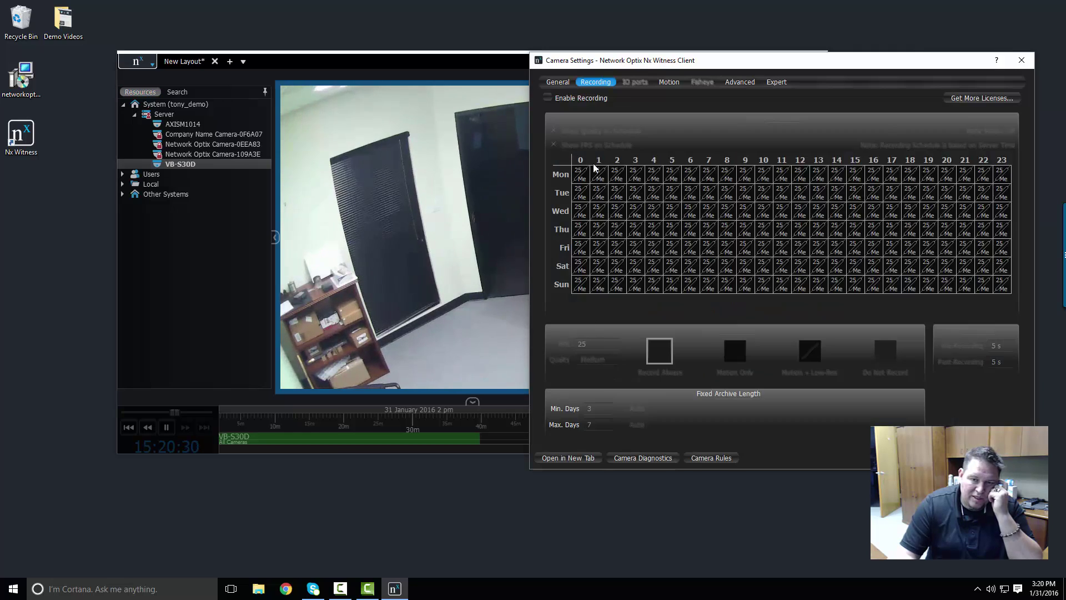
{"action": "left_click", "coordinate": [557, 82]}
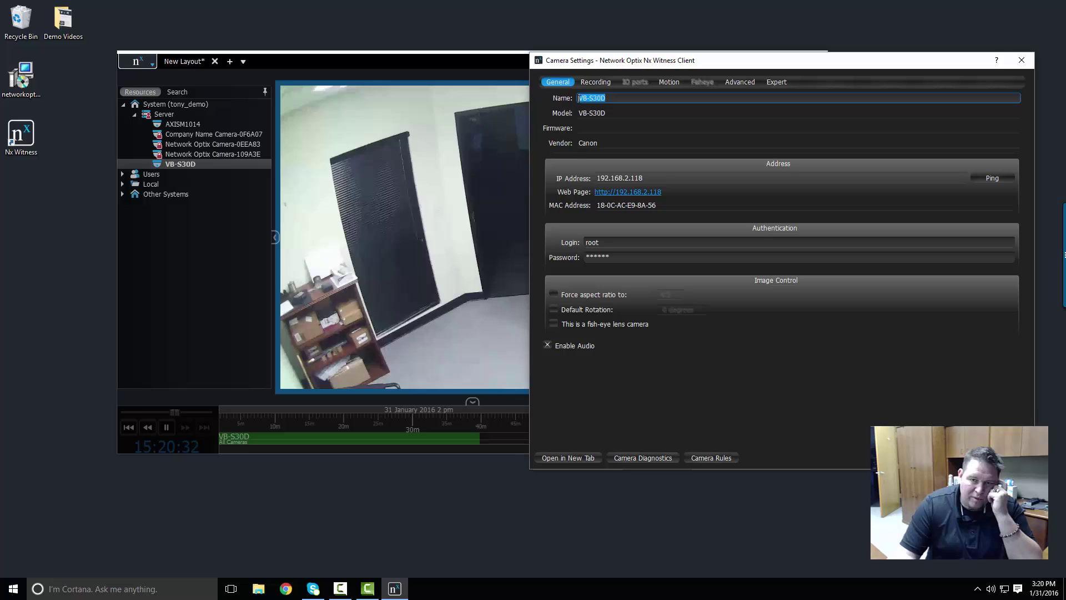
{"action": "left_click", "coordinate": [1021, 60]}
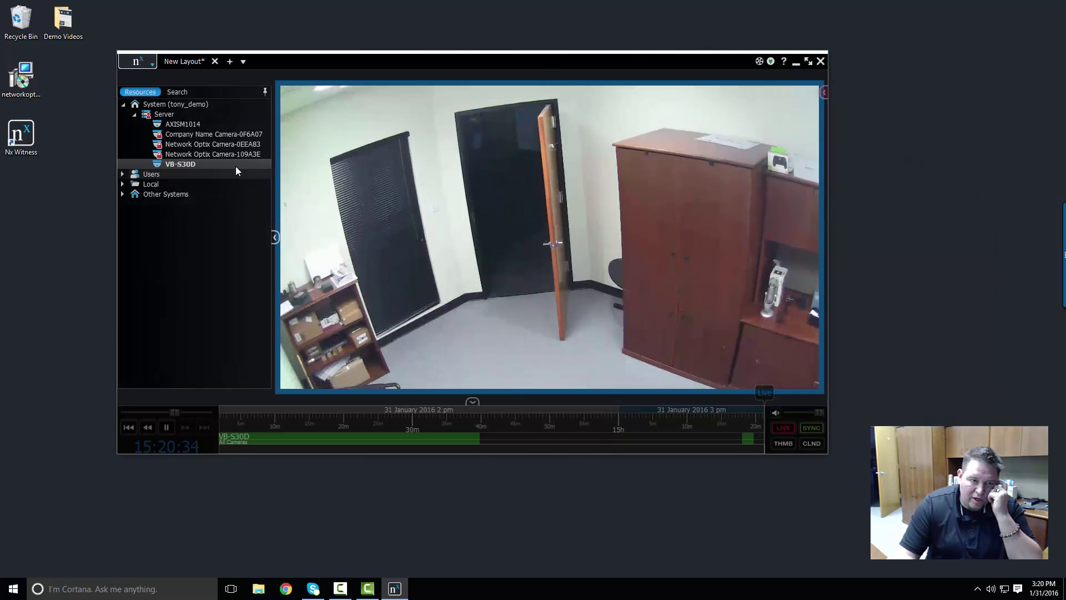
{"action": "left_click", "coordinate": [179, 165]}
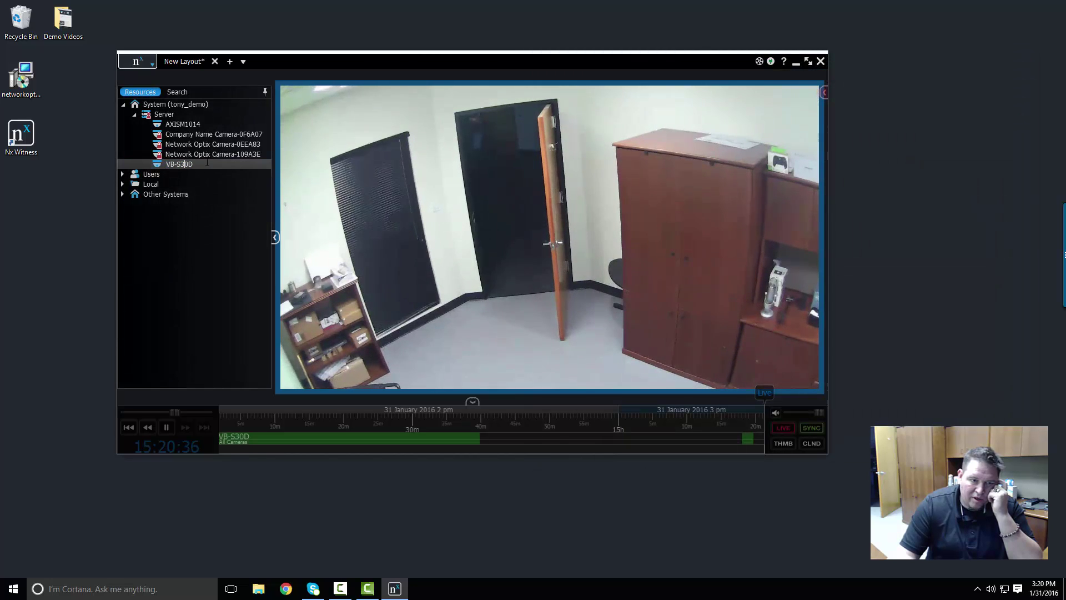
{"action": "mouse_move", "coordinate": [197, 164]}
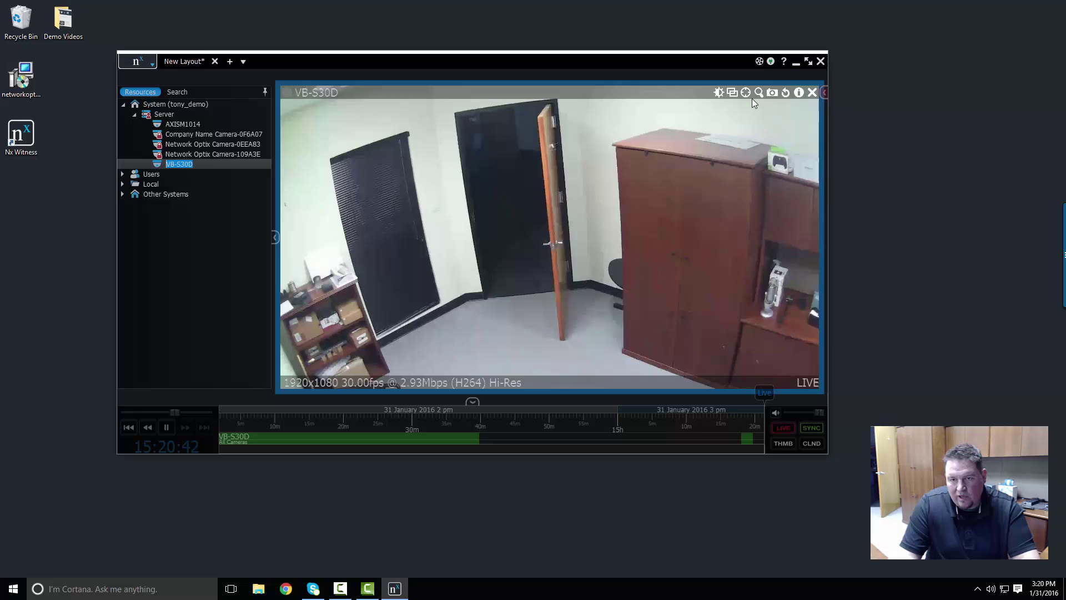
- Pan the VB-S30D PTZ view and zoom out to frame the shelf, window and door
{"action": "left_click", "coordinate": [751, 94]}
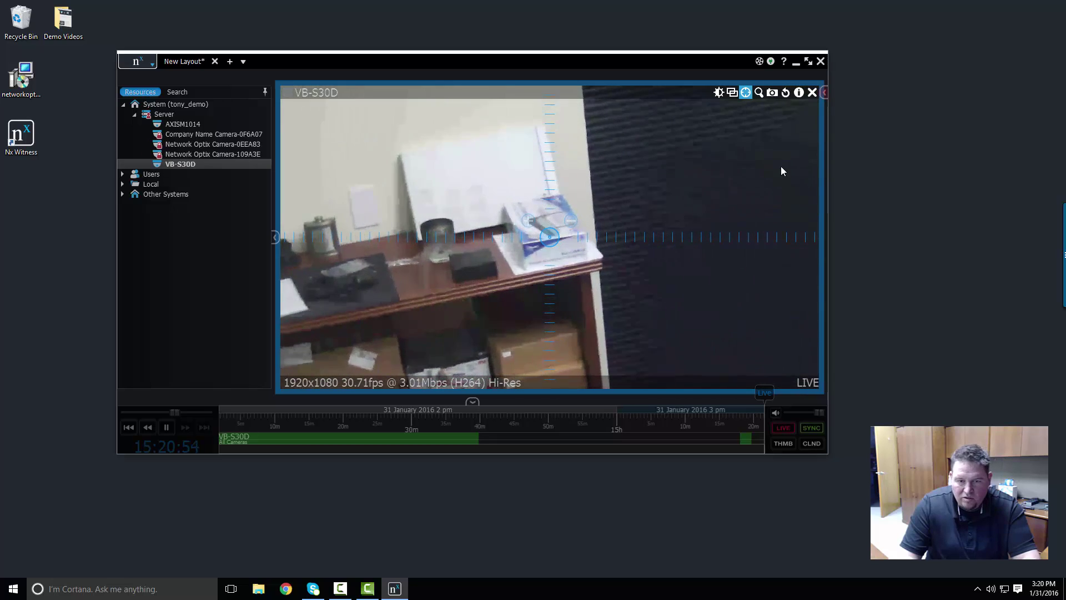
{"action": "double_click", "coordinate": [780, 167]}
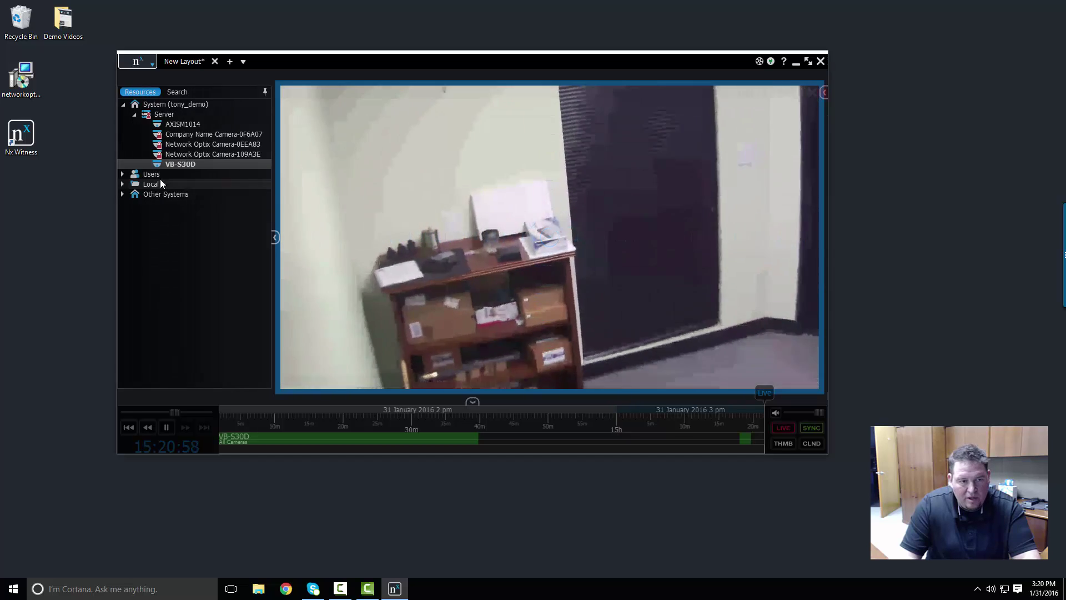
{"action": "left_click", "coordinate": [177, 165]}
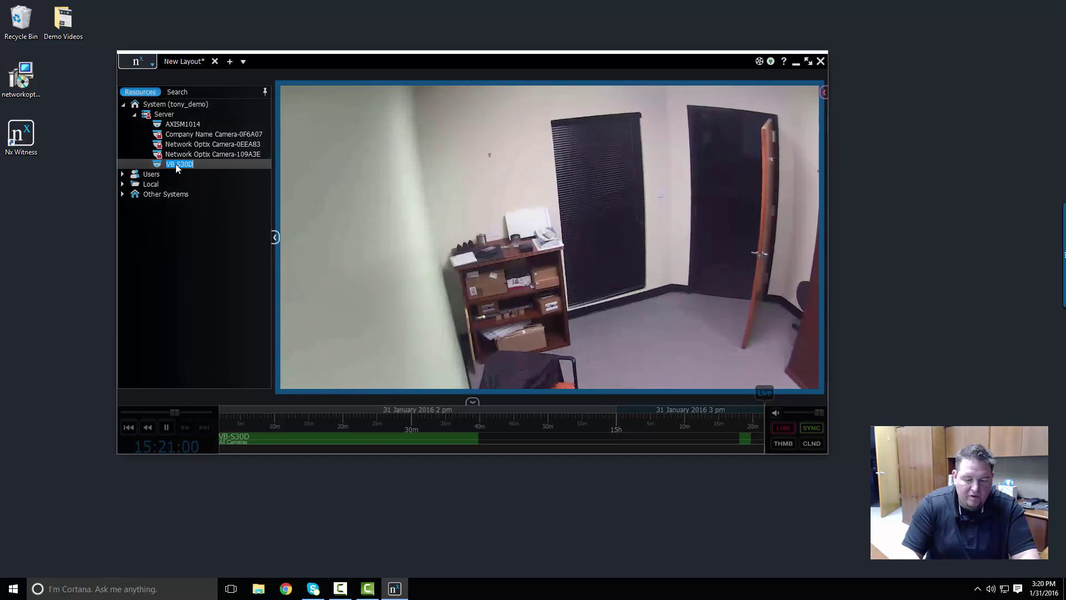
- Name the VB-S30D camera 'PTZ', then bring up its Camera Settings and move the dialog aside
{"action": "type", "text": "PTZ"}
{"action": "key", "text": "Return"}
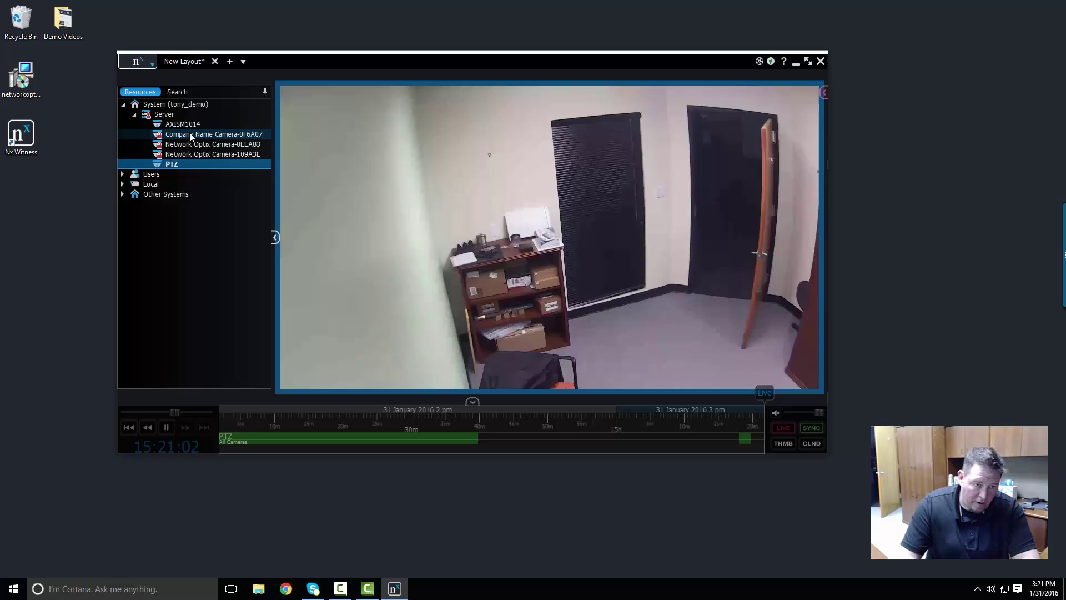
{"action": "right_click", "coordinate": [612, 247]}
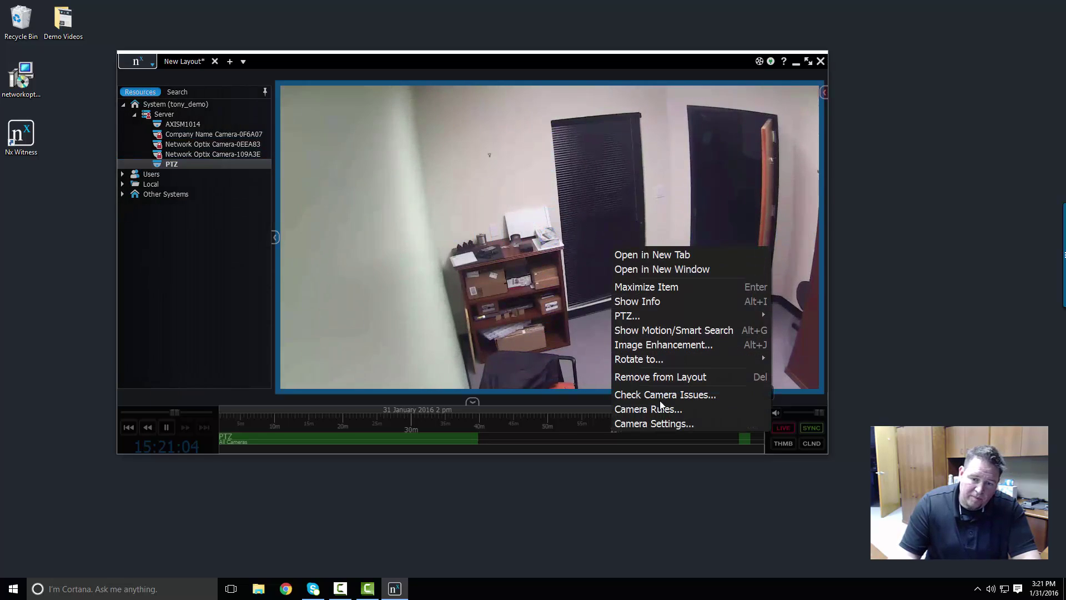
{"action": "left_click", "coordinate": [654, 423]}
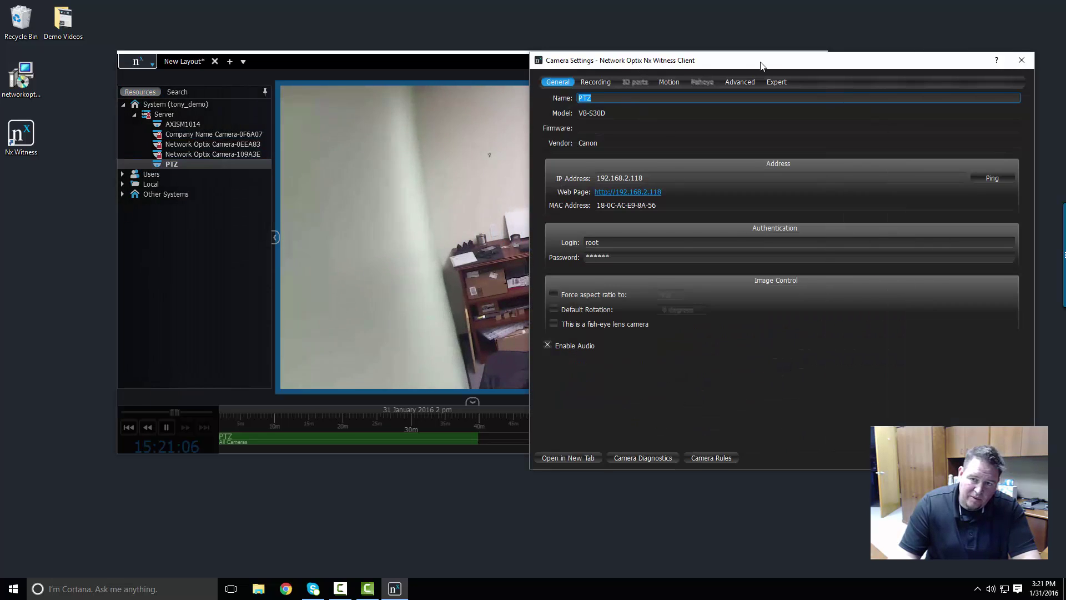
{"action": "left_click_drag", "start_coordinate": [764, 61], "coordinate": [726, 110]}
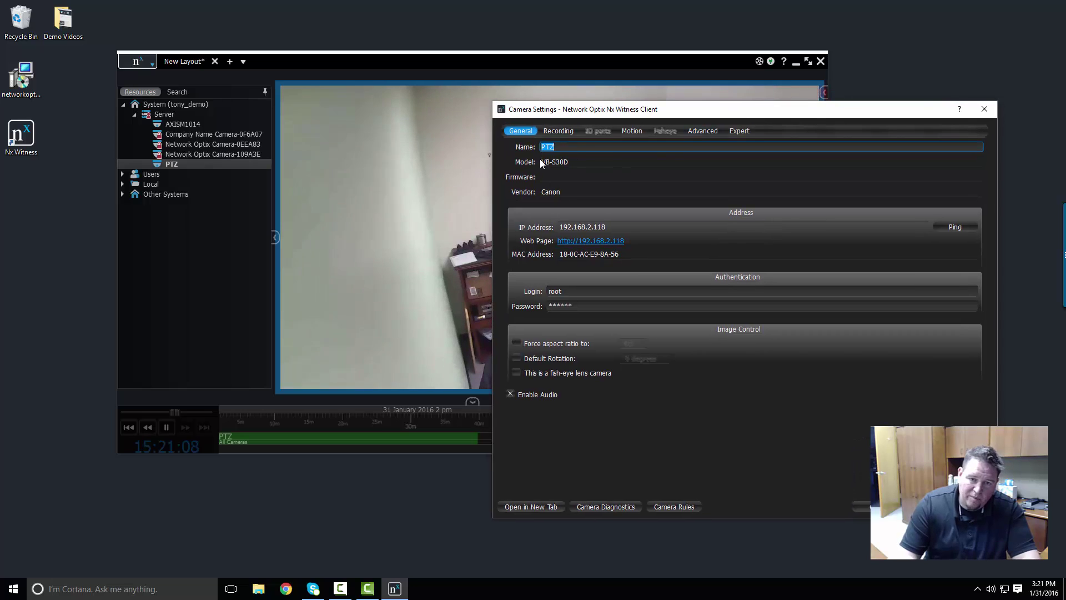
{"action": "key", "text": "End"}
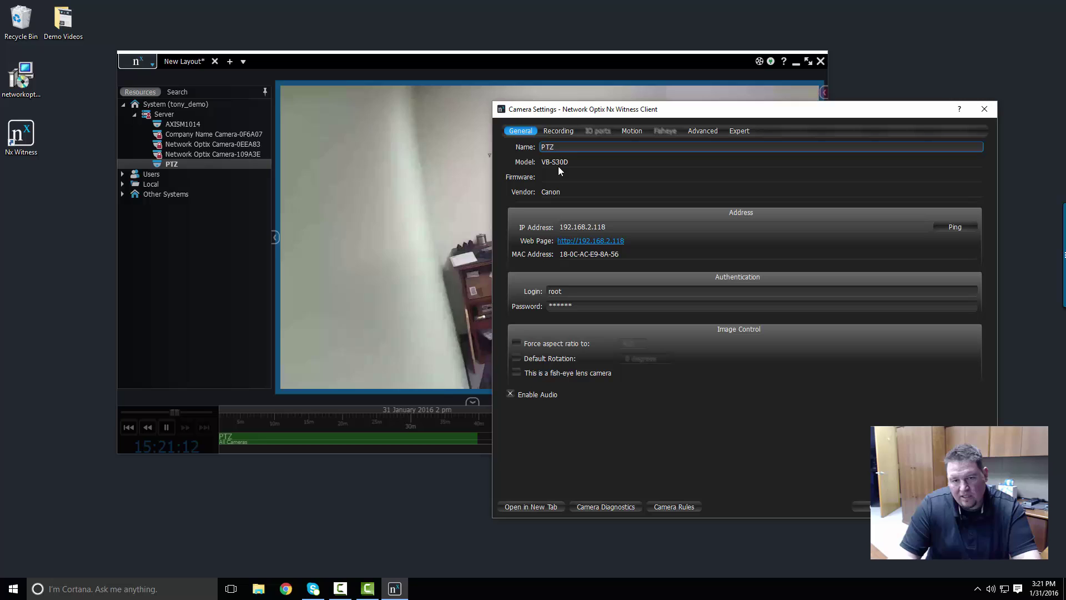
{"action": "left_click", "coordinate": [552, 175]}
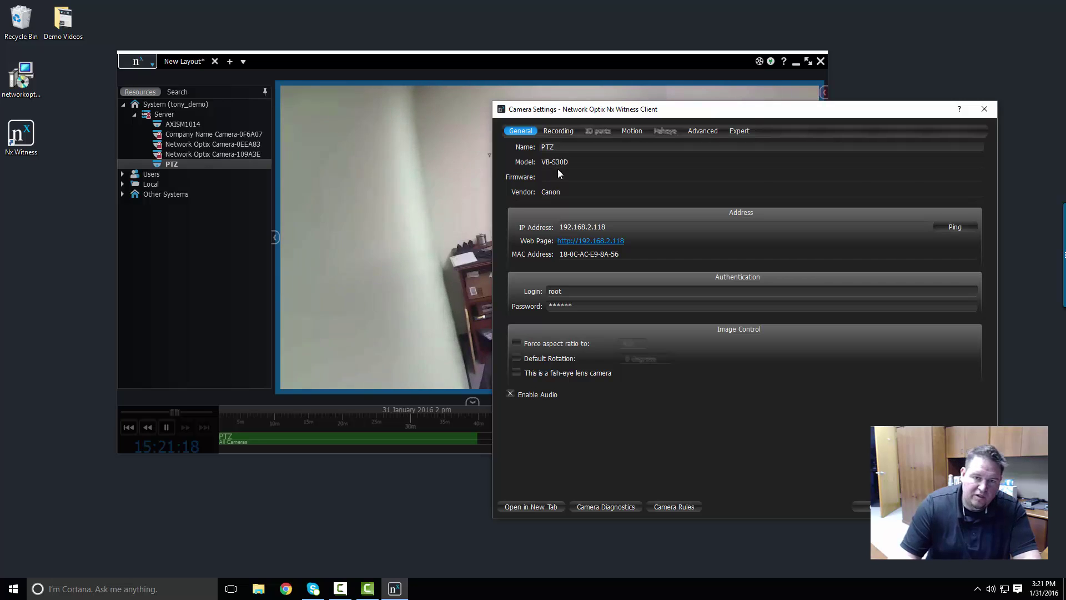
{"action": "left_click_drag", "start_coordinate": [795, 111], "coordinate": [821, 160]}
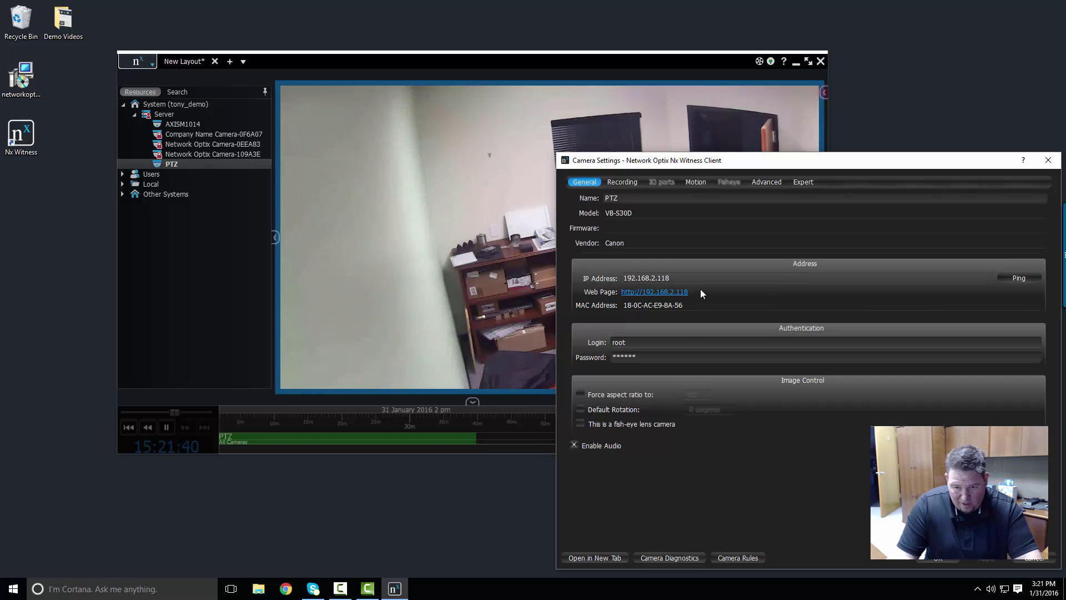
{"action": "left_click", "coordinate": [665, 293]}
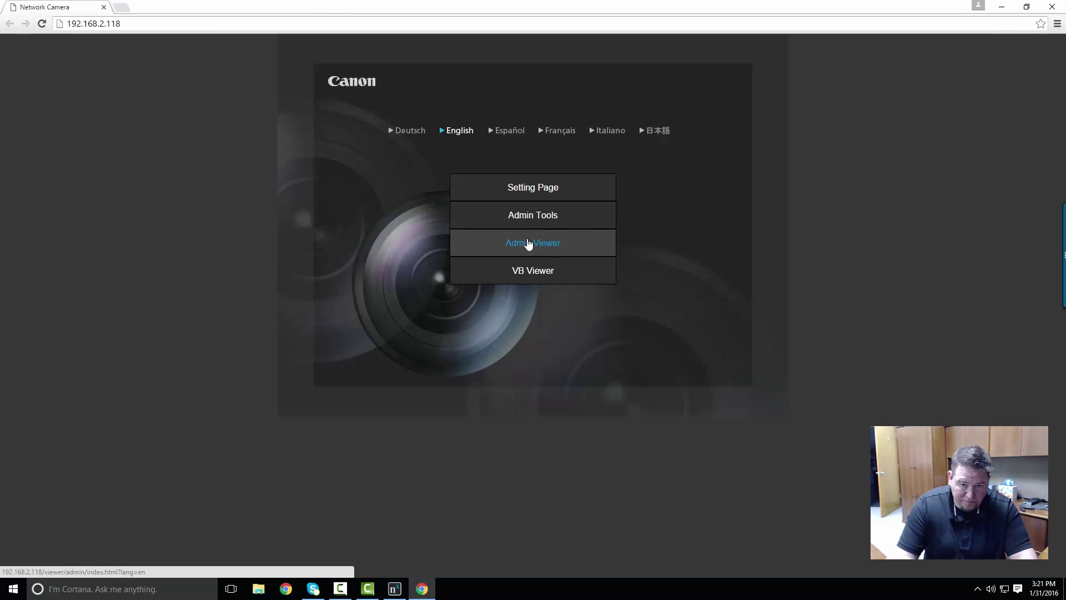
{"action": "left_click", "coordinate": [1046, 11]}
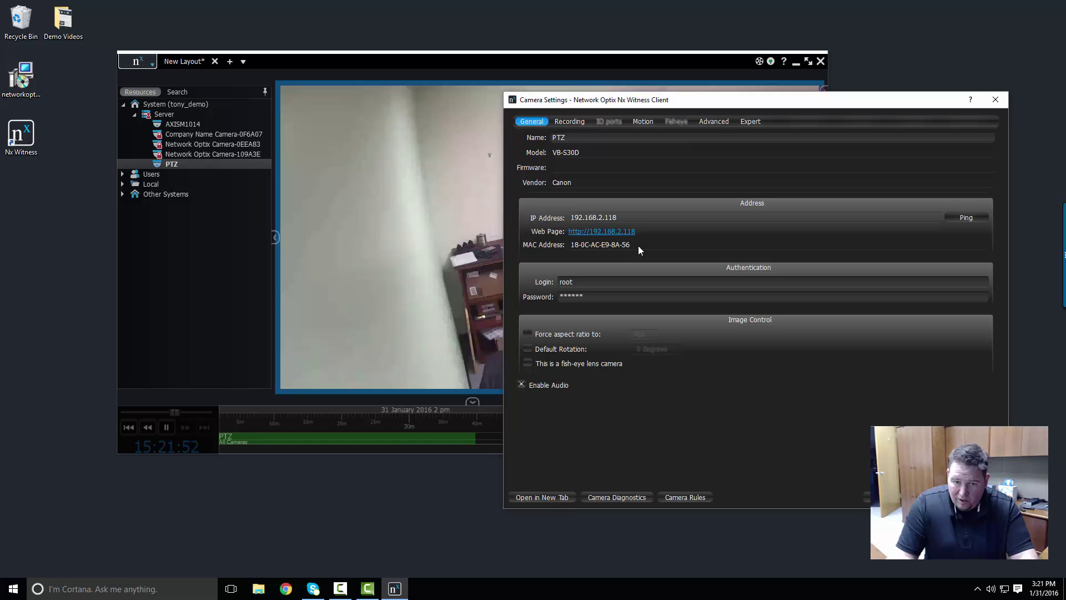
- Select the camera's MAC address and ping its IP 192.168.2.118, then close the results
{"action": "left_click_drag", "start_coordinate": [633, 246], "coordinate": [570, 244]}
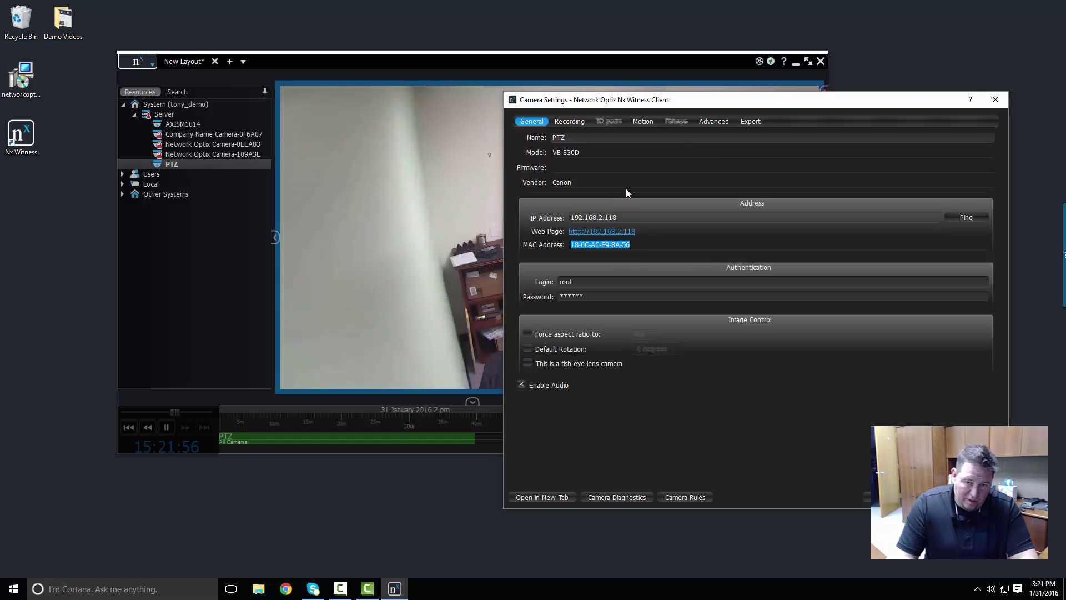
{"action": "left_click", "coordinate": [967, 218]}
{"action": "left_click_drag", "start_coordinate": [321, 141], "coordinate": [352, 59]}
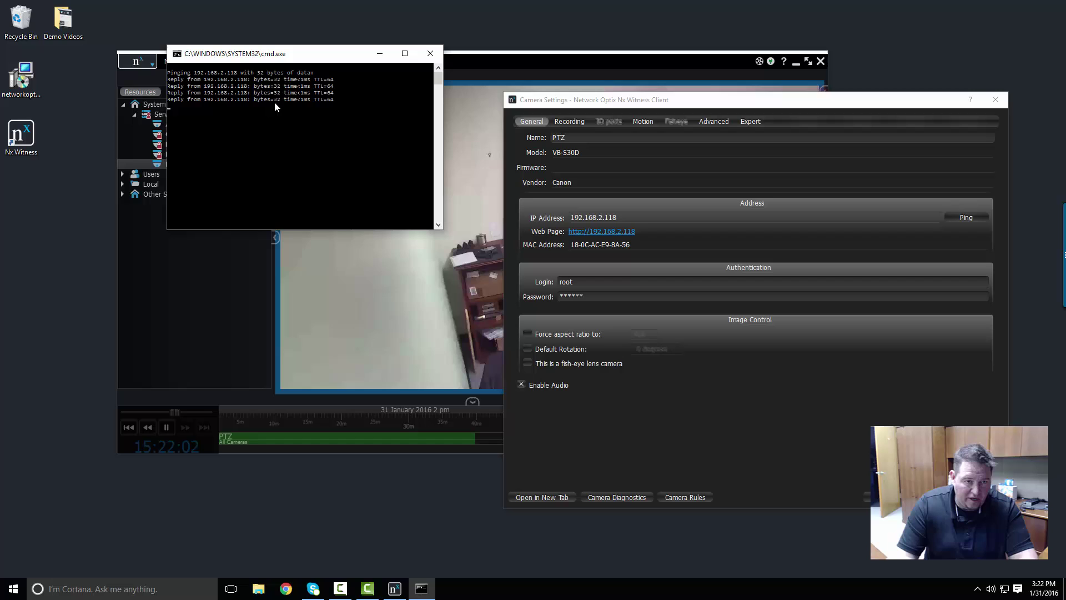
{"action": "left_click", "coordinate": [429, 53]}
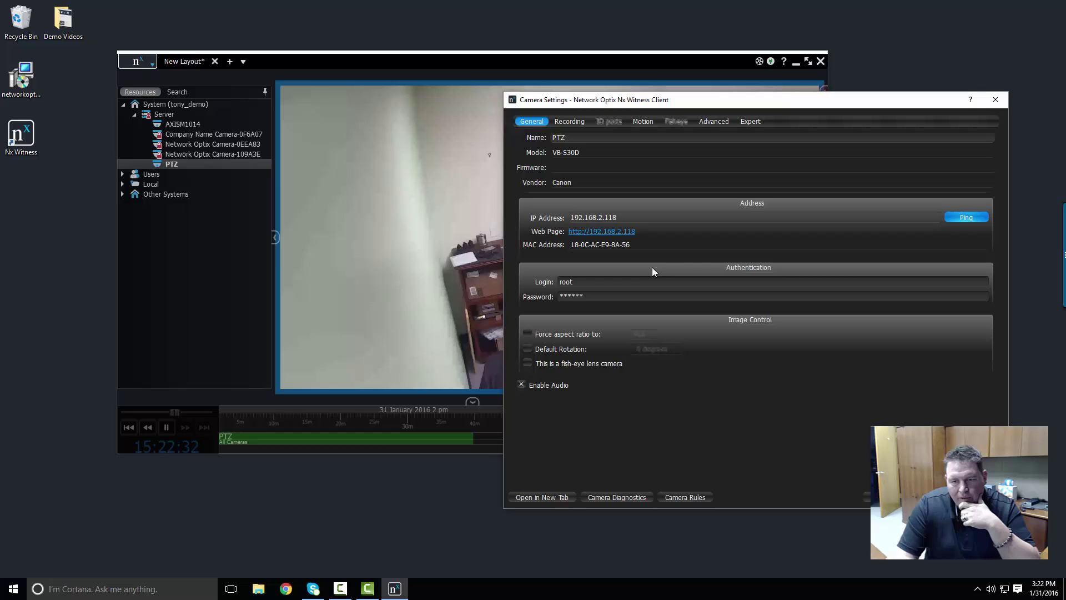
{"action": "left_click", "coordinate": [585, 334]}
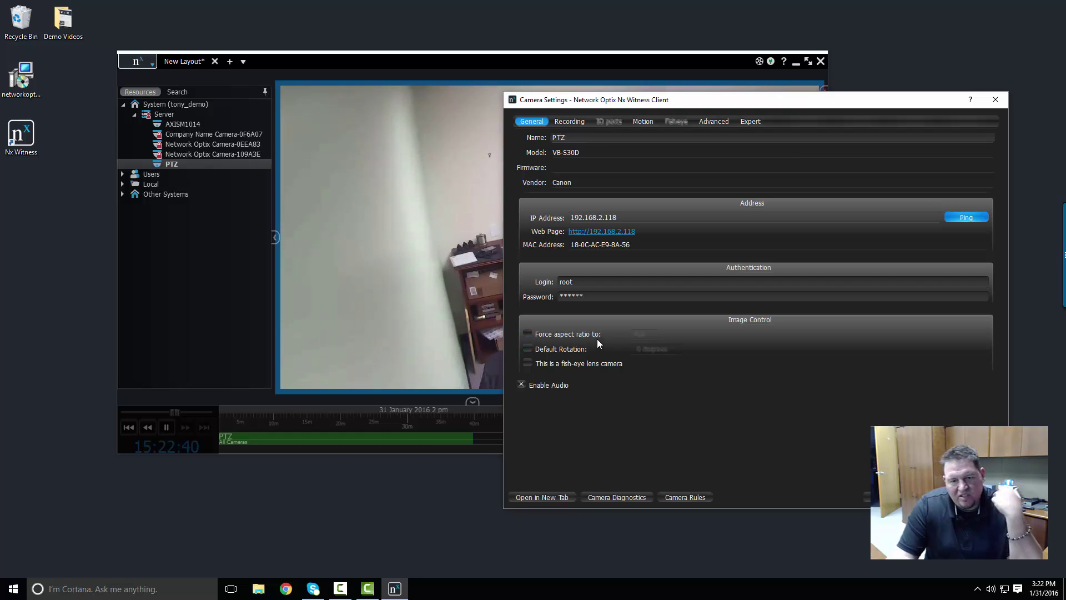
{"action": "left_click", "coordinate": [594, 333]}
{"action": "left_click", "coordinate": [641, 334]}
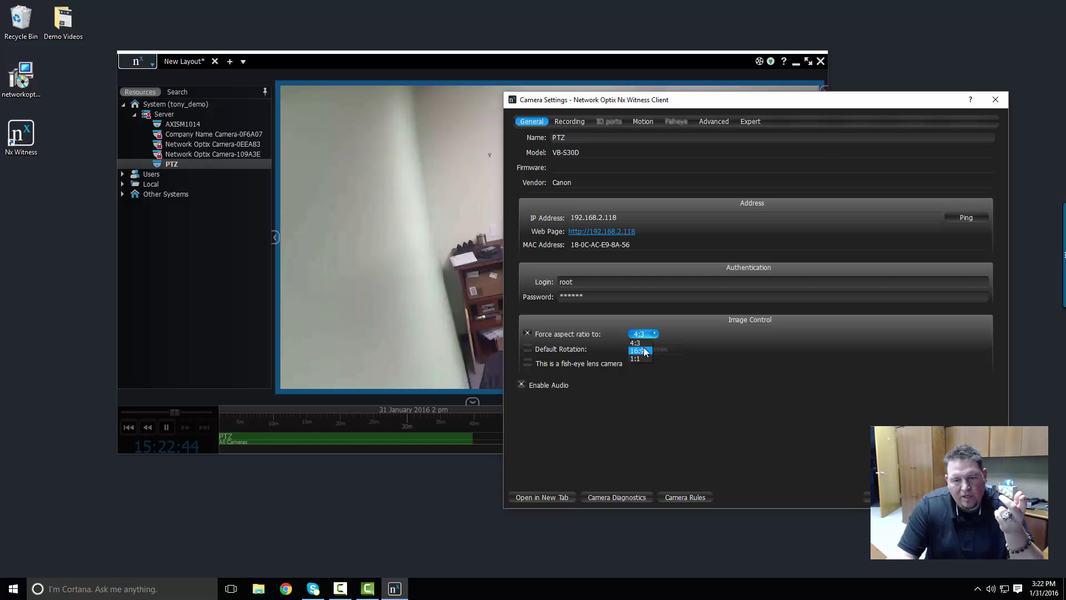
{"action": "left_click", "coordinate": [644, 351]}
{"action": "left_click", "coordinate": [649, 335]}
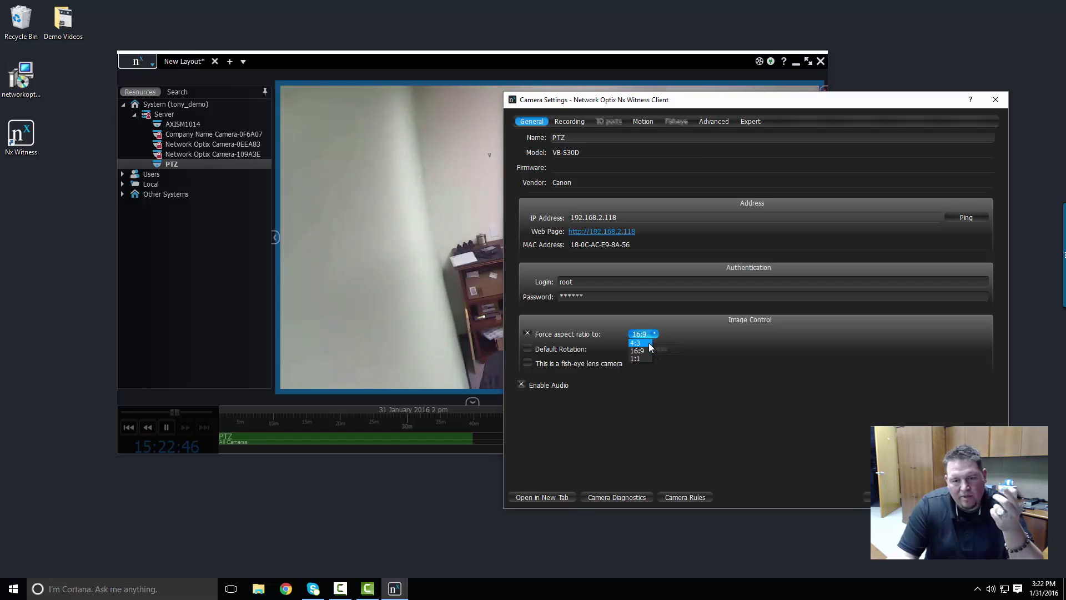
{"action": "left_click", "coordinate": [649, 343]}
{"action": "left_click", "coordinate": [580, 334]}
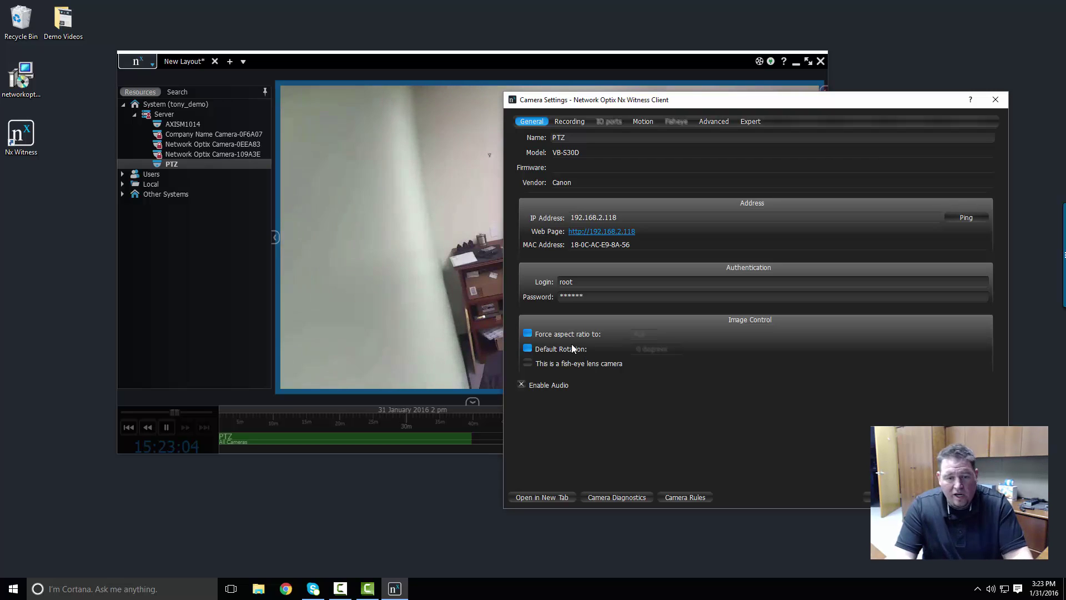
- Turn off default rotation, leave fish-eye unset after trying it, and enable audio
{"action": "left_click", "coordinate": [572, 349]}
{"action": "left_click", "coordinate": [602, 366]}
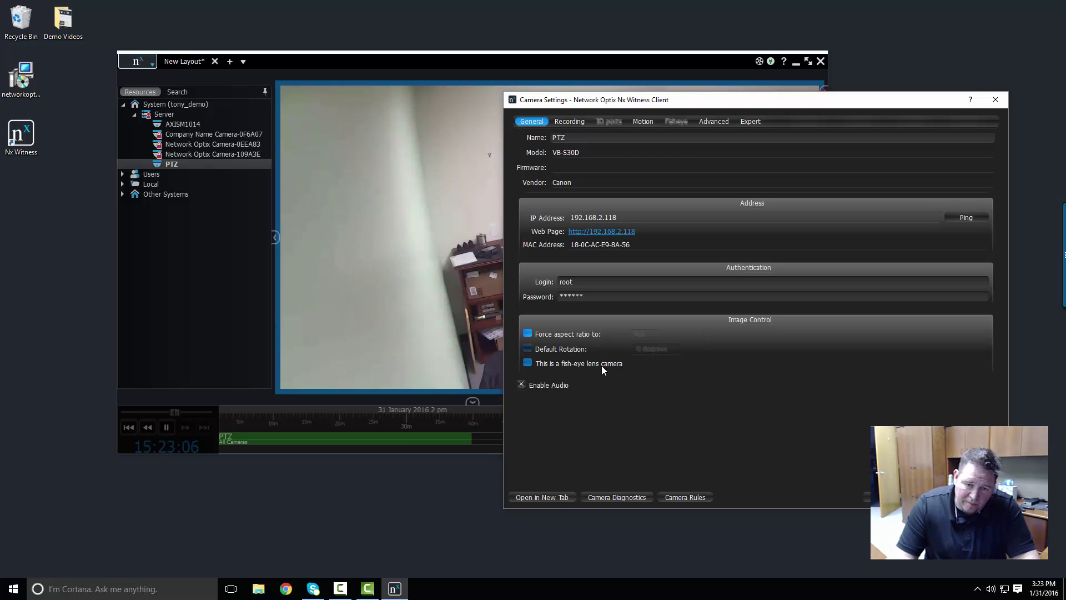
{"action": "left_click", "coordinate": [665, 370]}
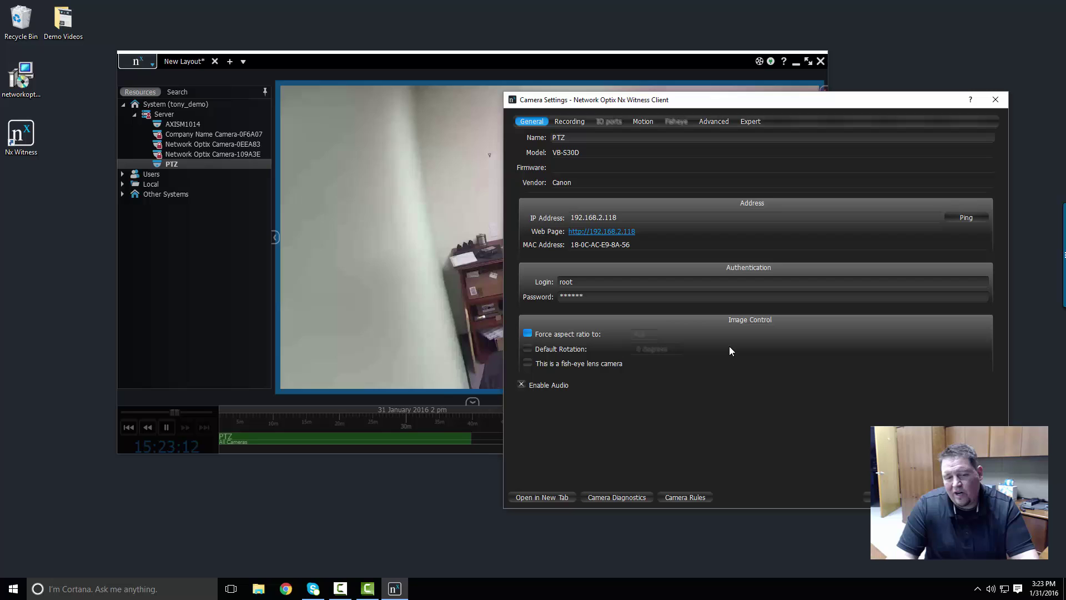
{"action": "left_click", "coordinate": [530, 386]}
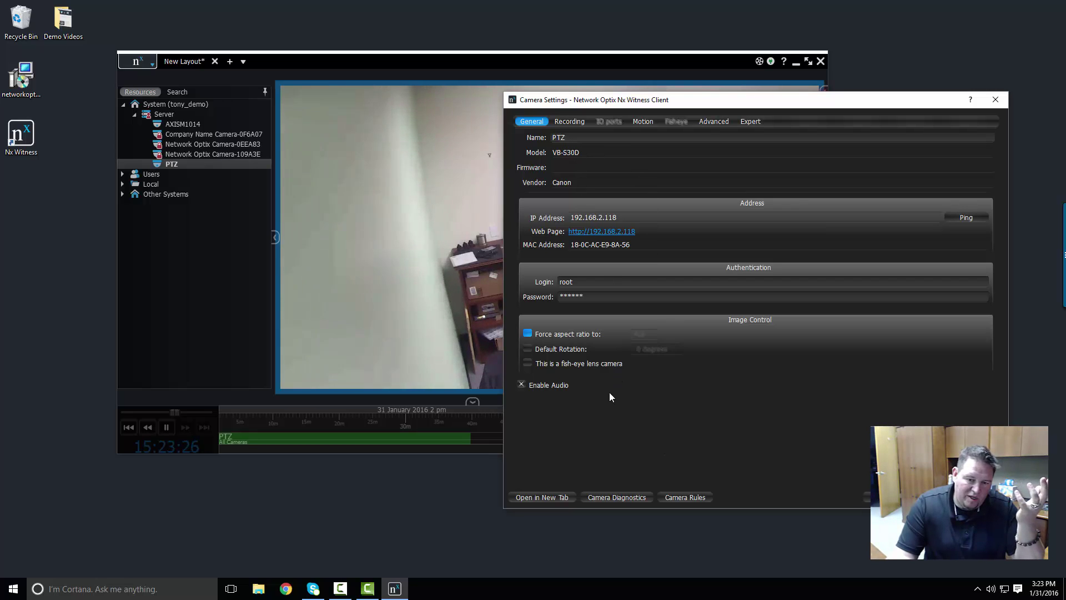
{"action": "left_click", "coordinate": [567, 121]}
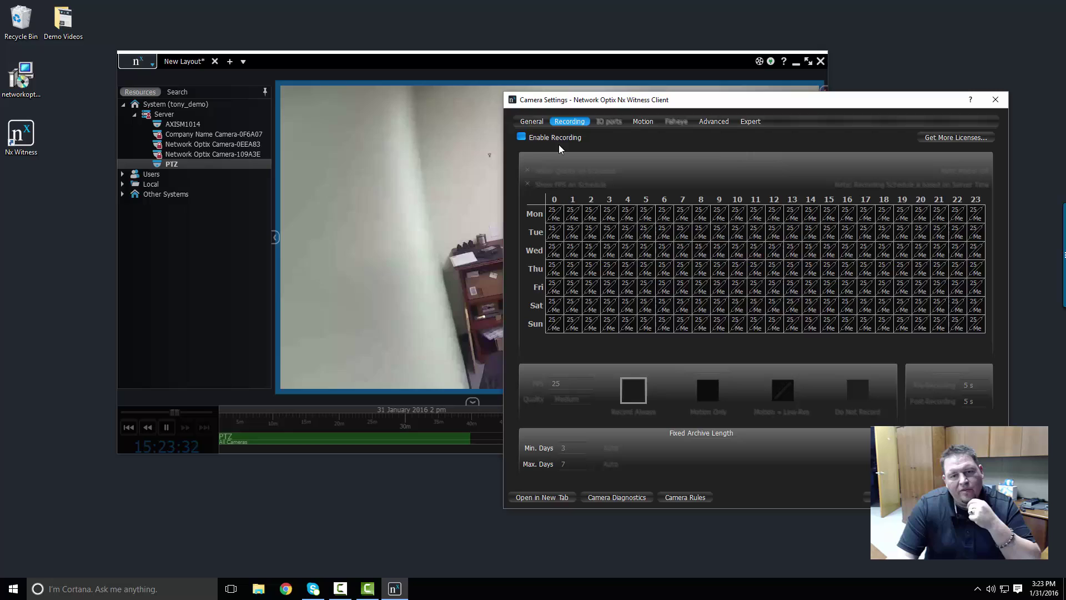
- Check Enable Recording on the PTZ camera's Recording tab
{"action": "left_click", "coordinate": [523, 140]}
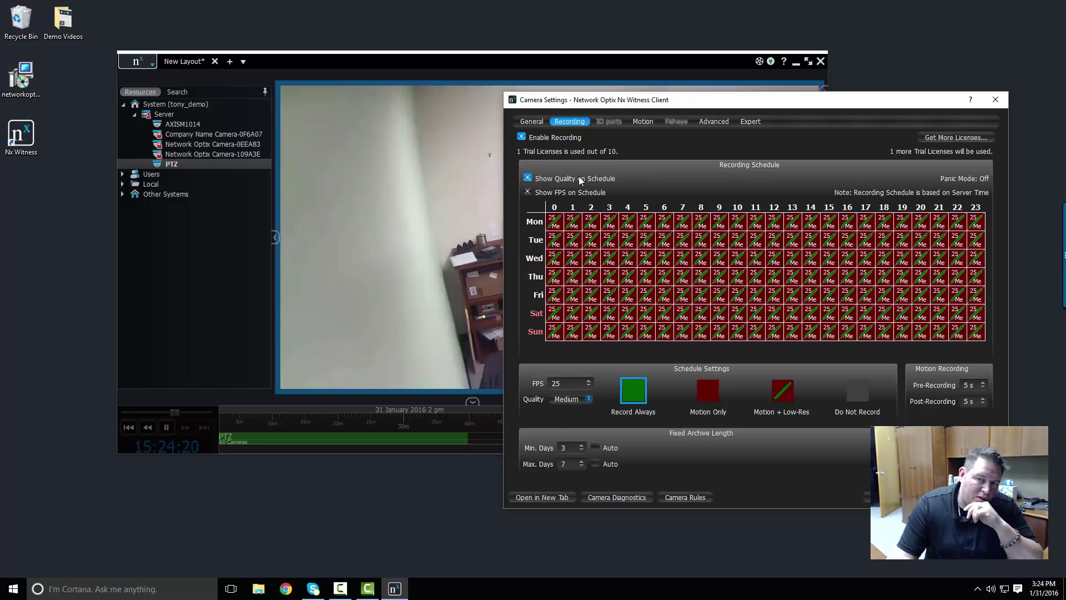
- Toggle recording off and back on, then paint every weekly hour as Do Not Record
{"action": "left_click", "coordinate": [523, 138]}
{"action": "left_click", "coordinate": [523, 138]}
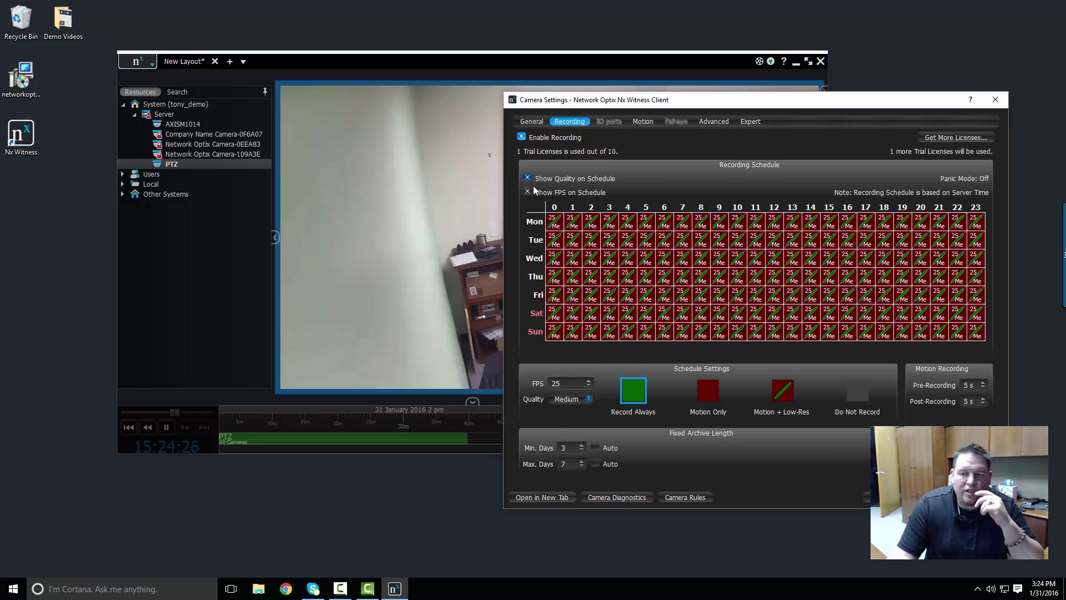
{"action": "left_click", "coordinate": [853, 396]}
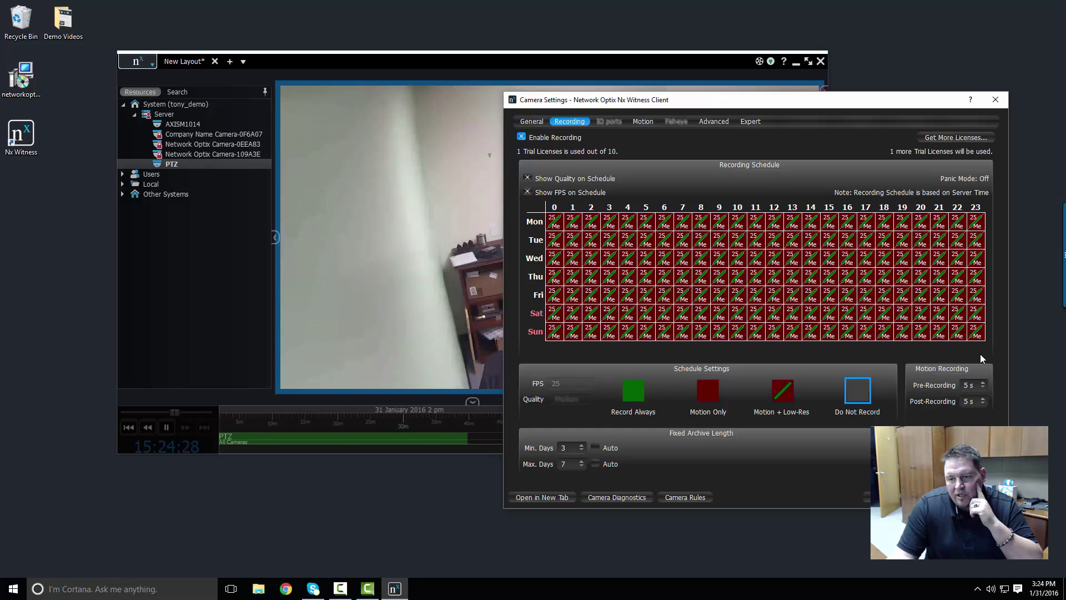
{"action": "left_click_drag", "start_coordinate": [976, 332], "coordinate": [557, 214]}
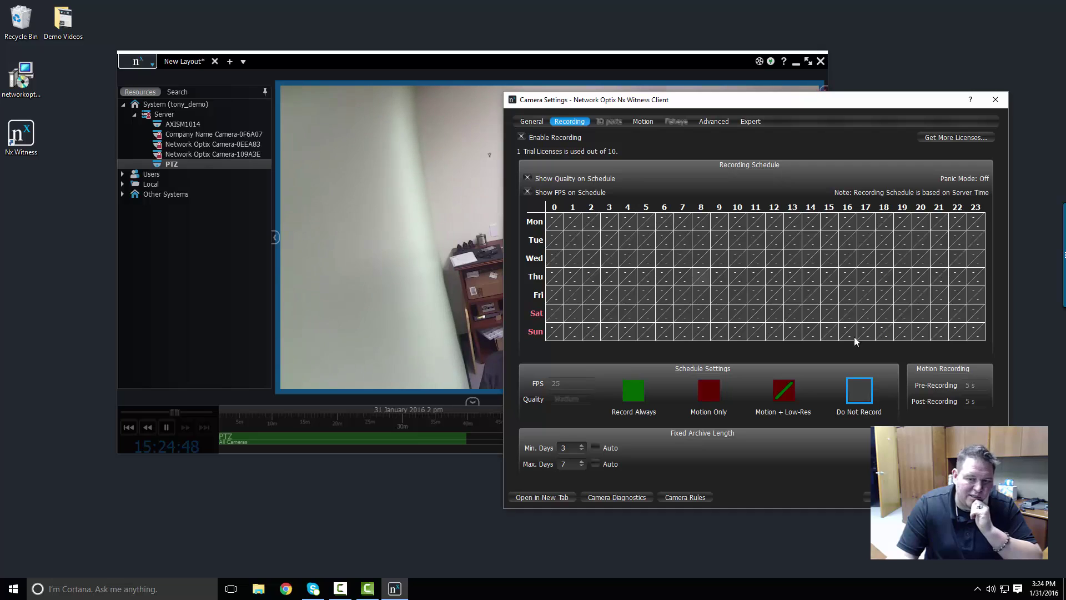
- Try the Record Always and Motion Only swatches, settling on Motion + Low-Res
{"action": "left_click", "coordinate": [641, 387]}
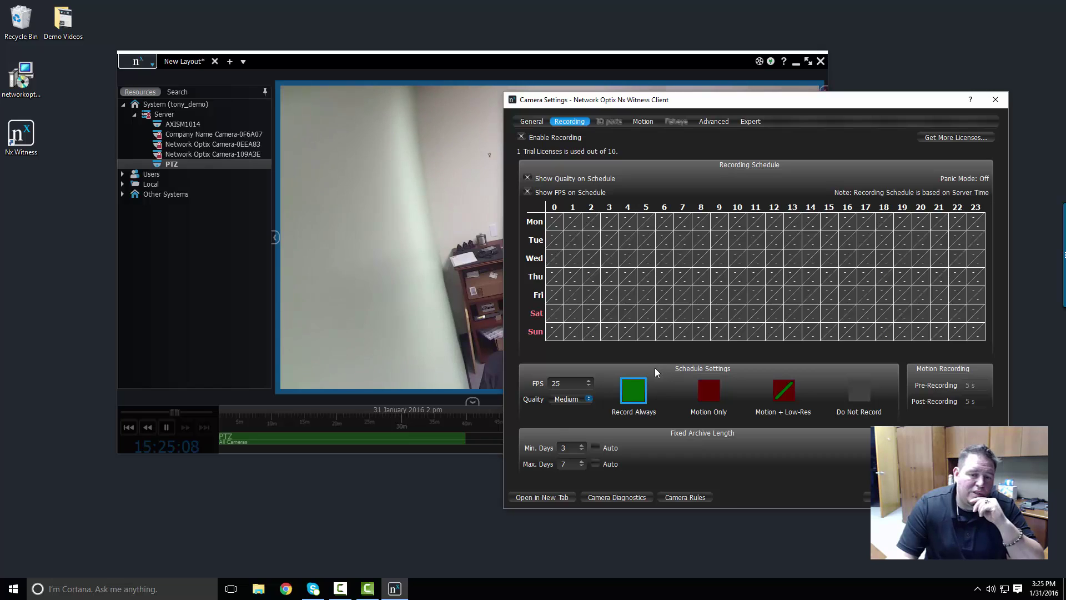
{"action": "left_click", "coordinate": [708, 384]}
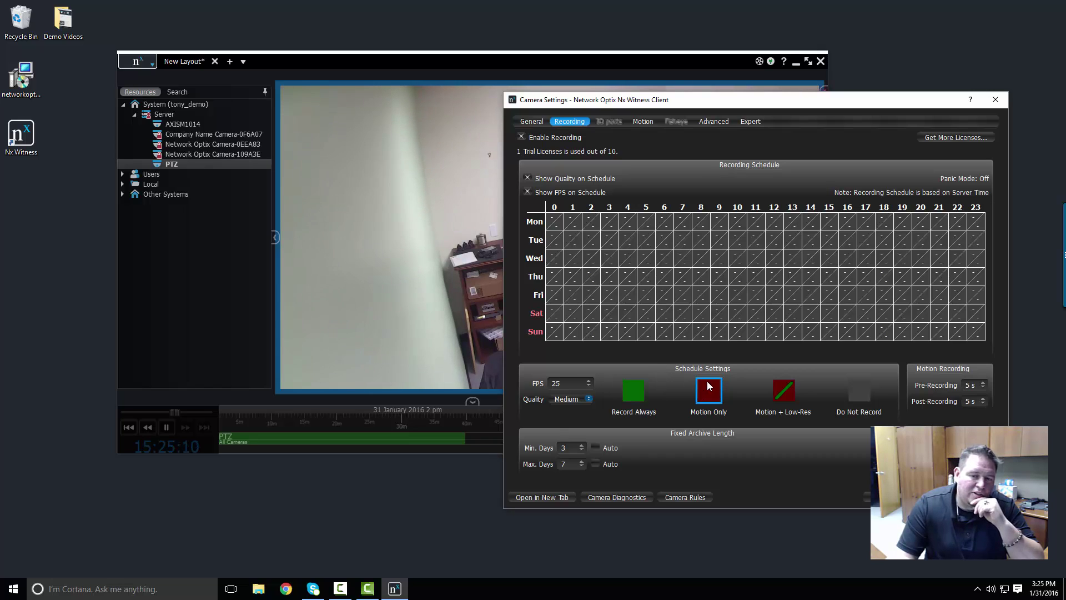
{"action": "left_click", "coordinate": [794, 385]}
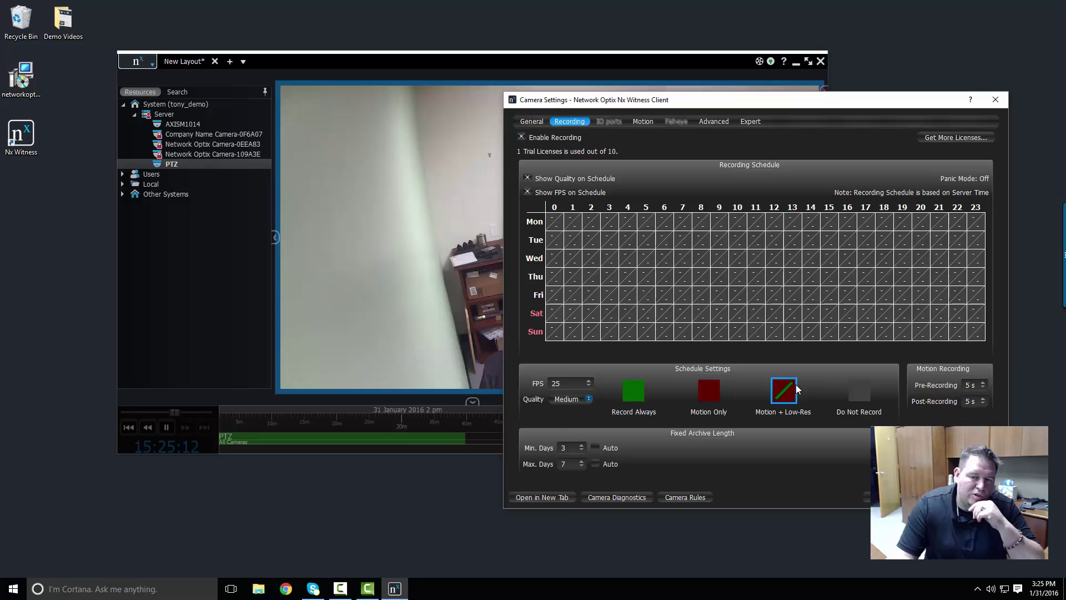
{"action": "left_click", "coordinate": [716, 391]}
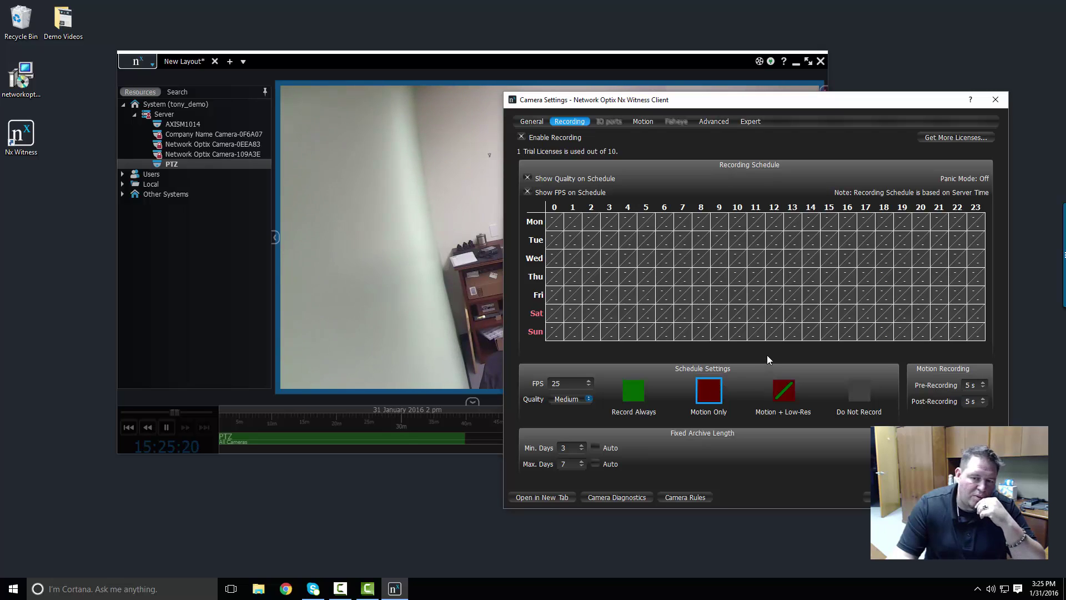
{"action": "left_click", "coordinate": [786, 392]}
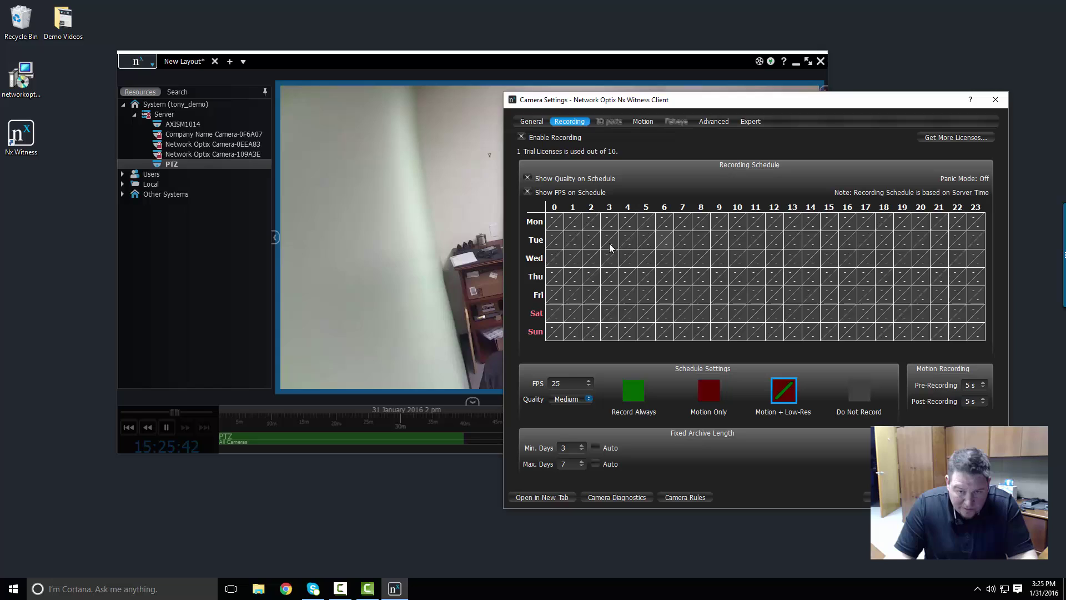
- Paint Record Always over hours 9–18 every day, then clear Saturday and Sunday 9–18
{"action": "left_click", "coordinate": [633, 391]}
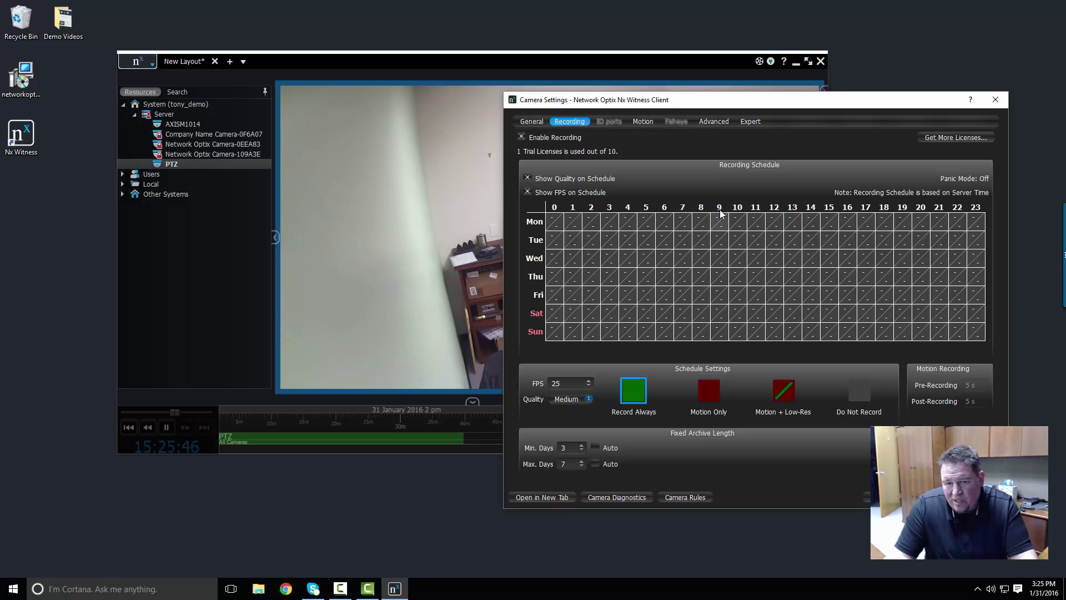
{"action": "left_click_drag", "start_coordinate": [825, 337], "coordinate": [890, 298]}
{"action": "left_click_drag", "start_coordinate": [760, 265], "coordinate": [728, 240]}
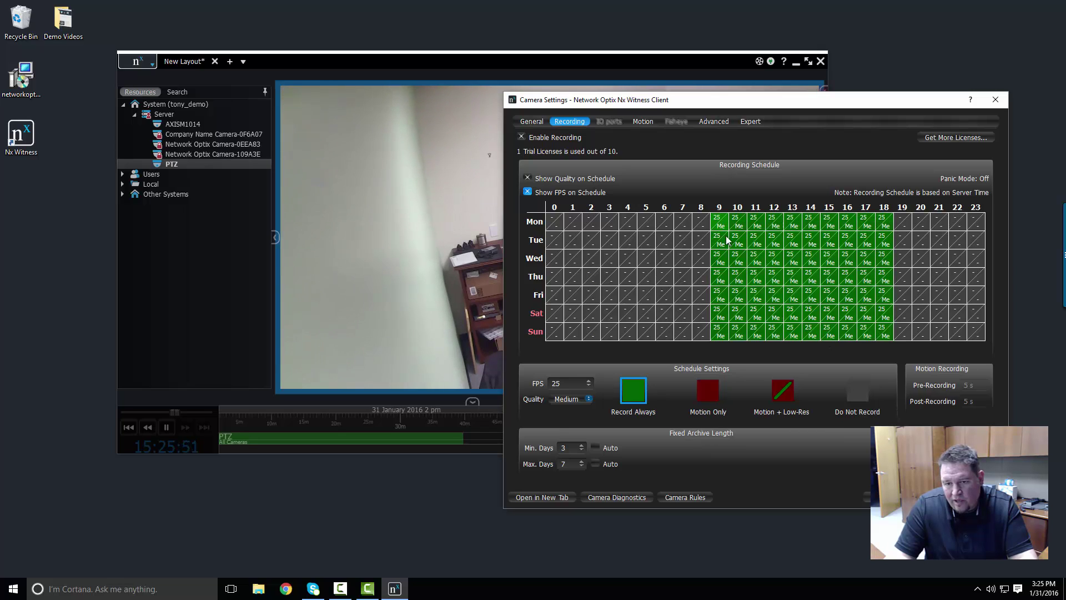
{"action": "left_click", "coordinate": [857, 392]}
{"action": "left_click_drag", "start_coordinate": [723, 311], "coordinate": [875, 344]}
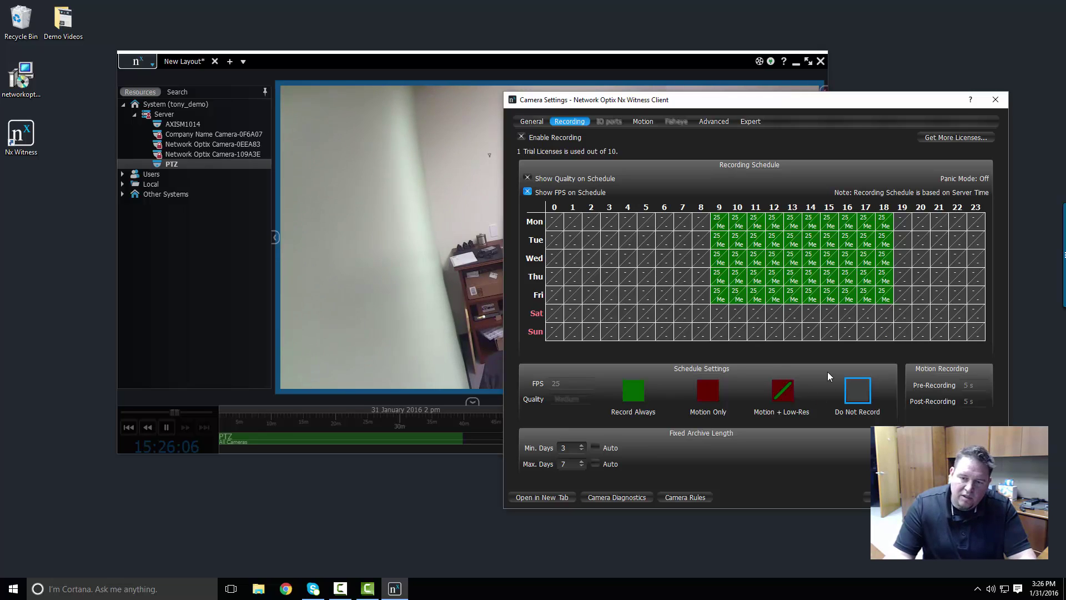
- Paint Motion + Low-Res over Mon–Fri 0–8, all weekend hours, and Mon–Fri 19–23
{"action": "left_click", "coordinate": [780, 391]}
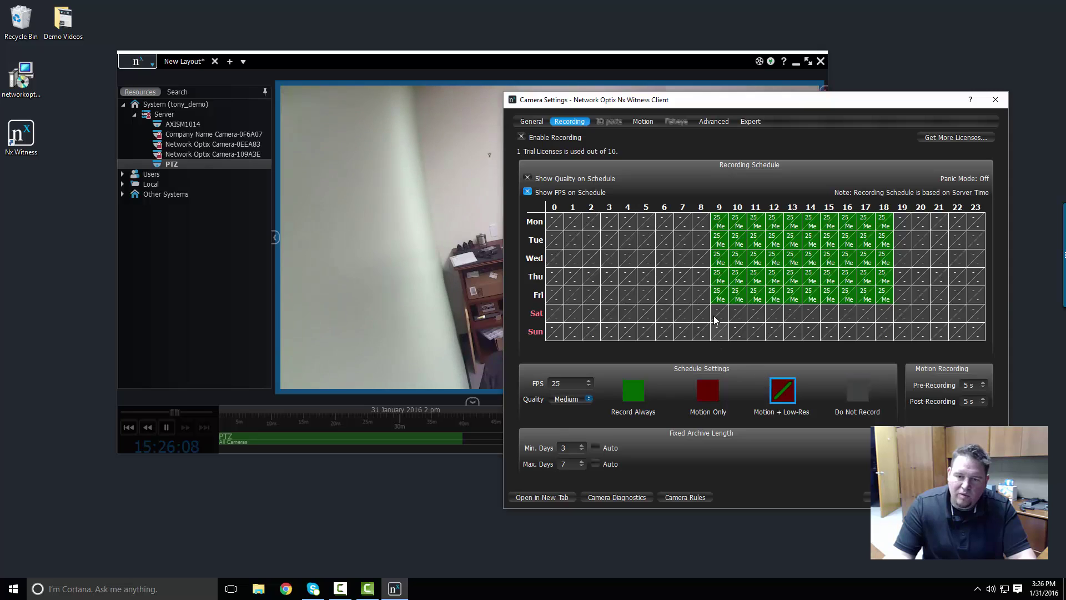
{"action": "left_click_drag", "start_coordinate": [696, 292], "coordinate": [552, 217]}
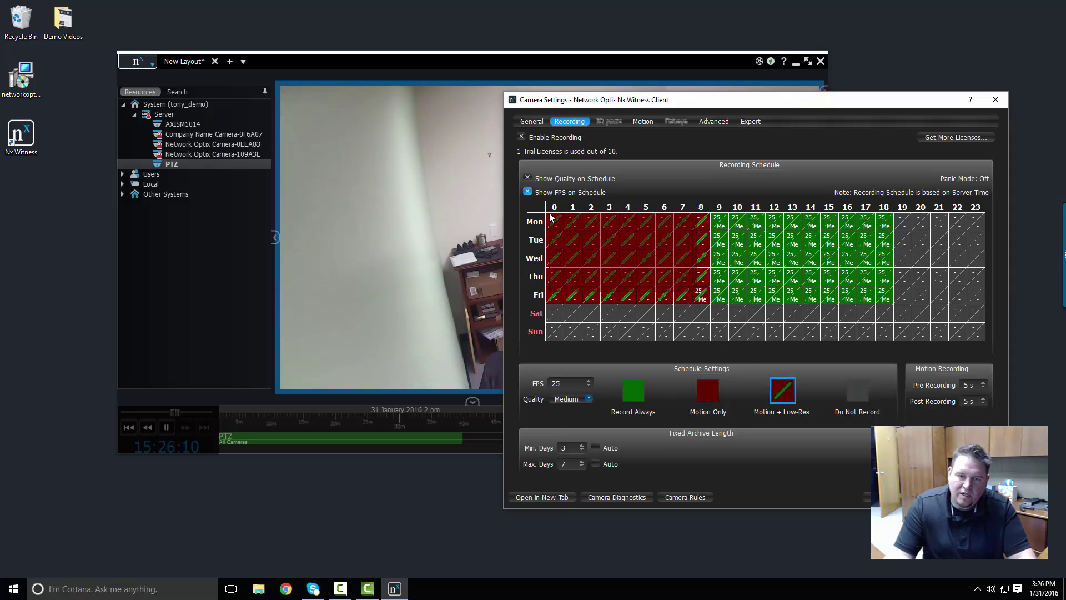
{"action": "mouse_move", "coordinate": [553, 312]}
{"action": "left_mouse_down"}
{"action": "mouse_move", "coordinate": [563, 324]}
{"action": "mouse_move", "coordinate": [1001, 330]}
{"action": "left_mouse_up"}
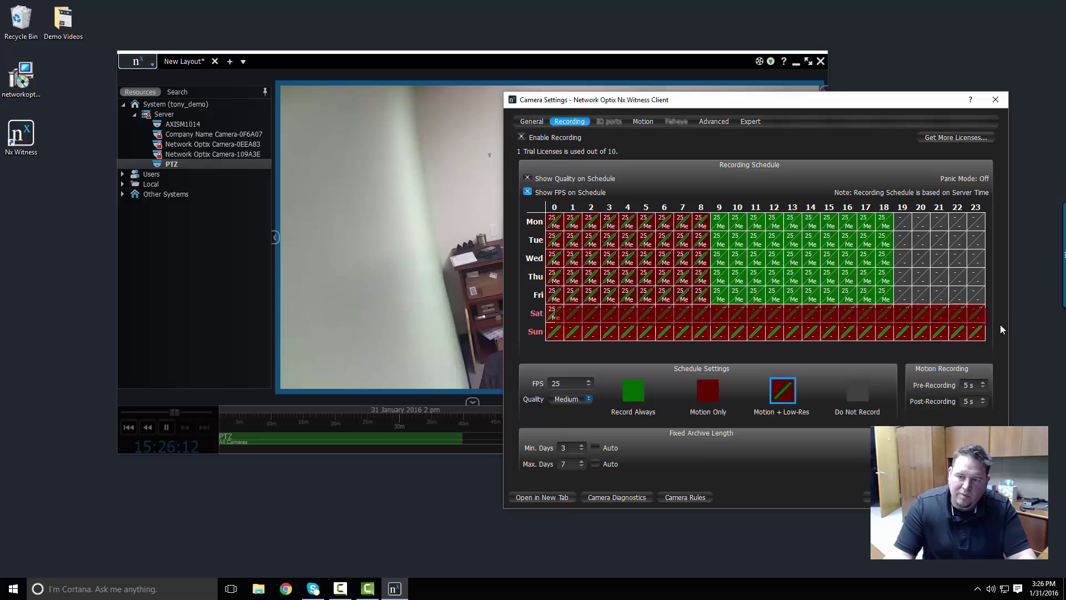
{"action": "left_click_drag", "start_coordinate": [977, 296], "coordinate": [901, 227]}
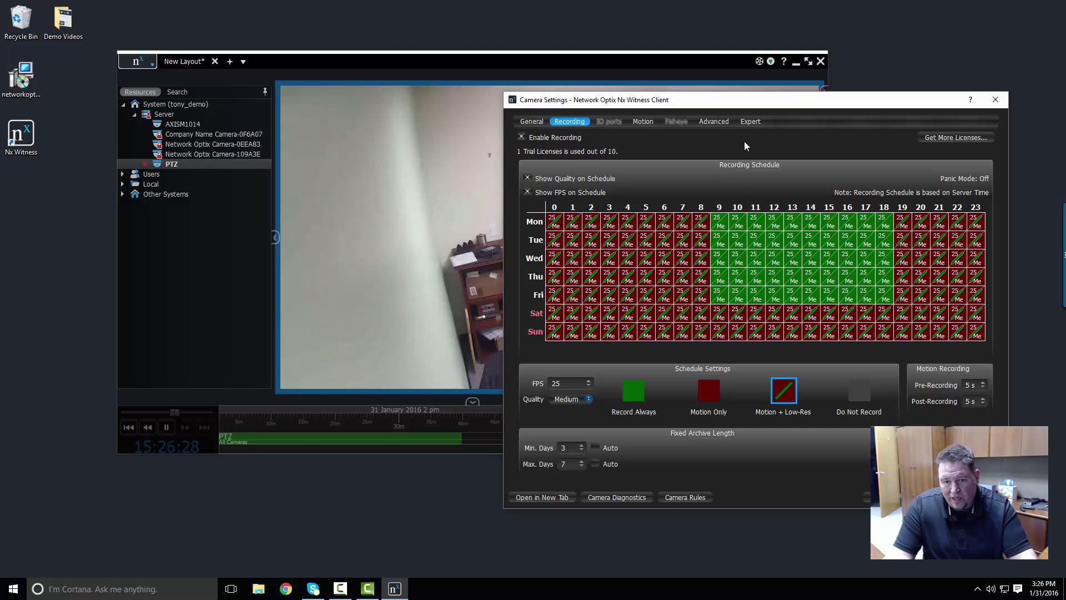
- Shift the PTZ Camera Settings dialog lower and further to the right
{"action": "left_click_drag", "start_coordinate": [779, 107], "coordinate": [837, 174]}
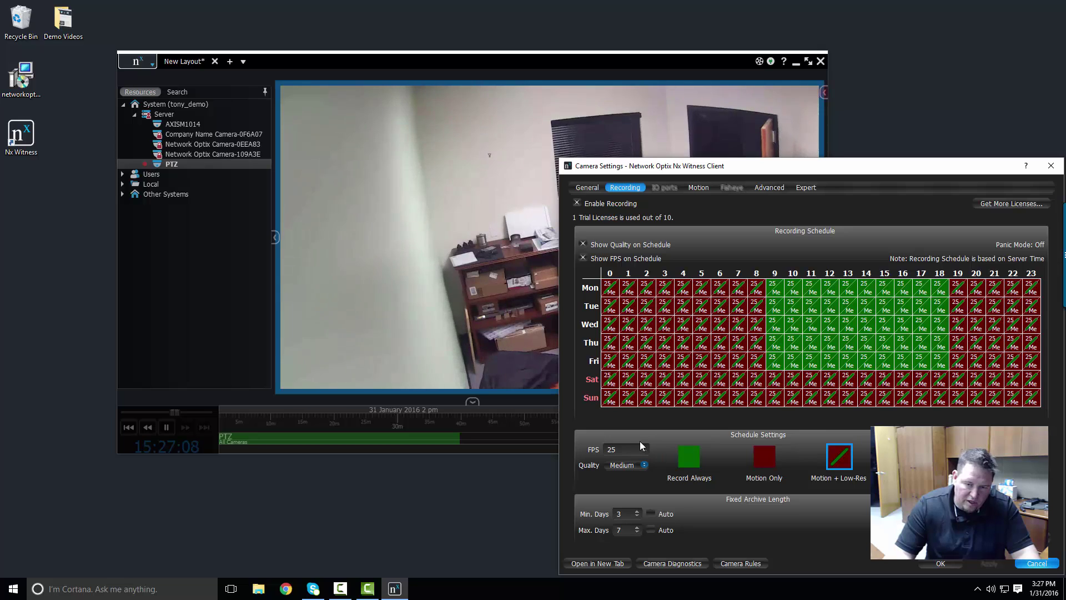
- Set the schedule brush to Record Always at 25 fps and move the client window up-left
{"action": "left_click", "coordinate": [645, 447]}
{"action": "left_click", "coordinate": [645, 447]}
{"action": "left_click", "coordinate": [645, 447]}
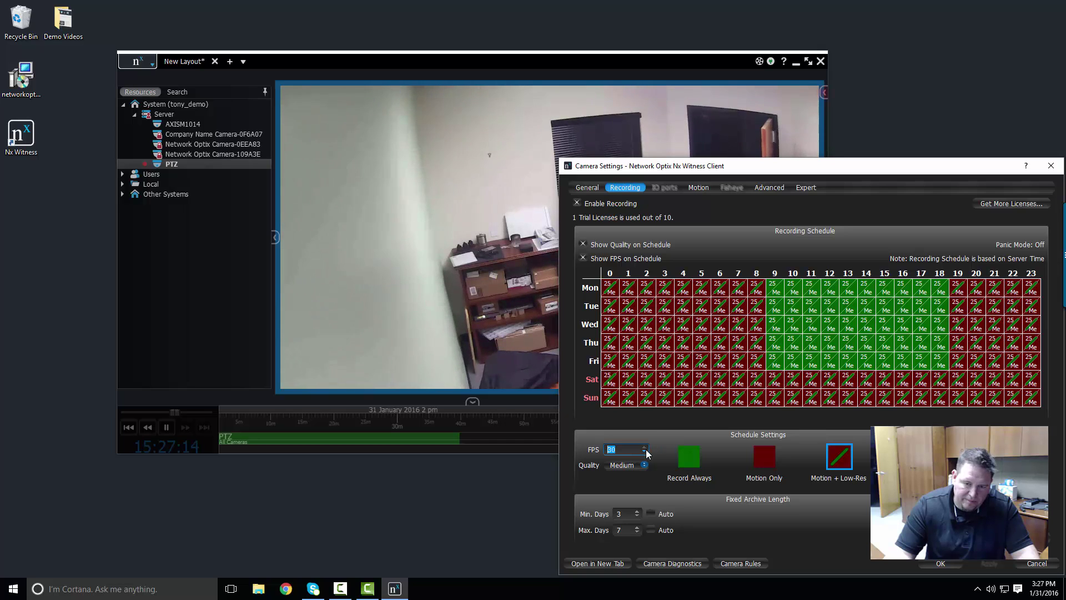
{"action": "left_click", "coordinate": [646, 452]}
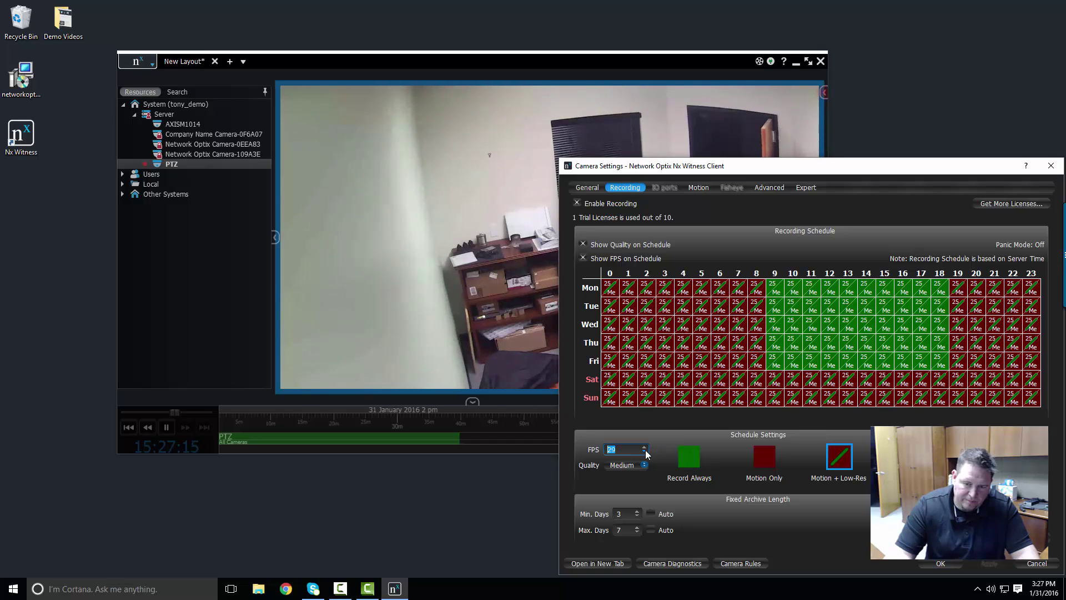
{"action": "left_click", "coordinate": [683, 455]}
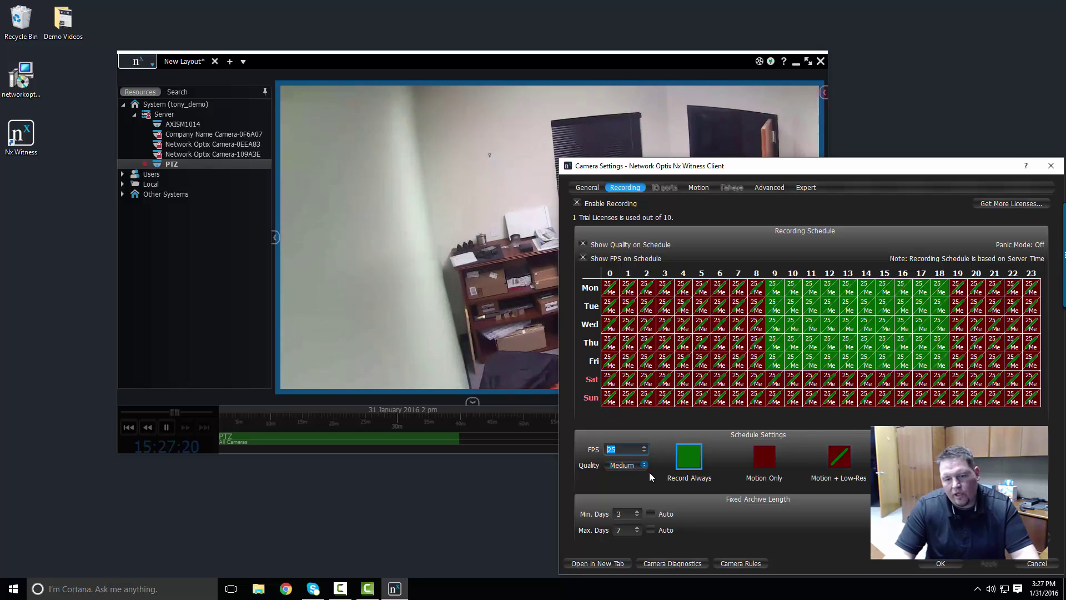
{"action": "mouse_move", "coordinate": [812, 127]}
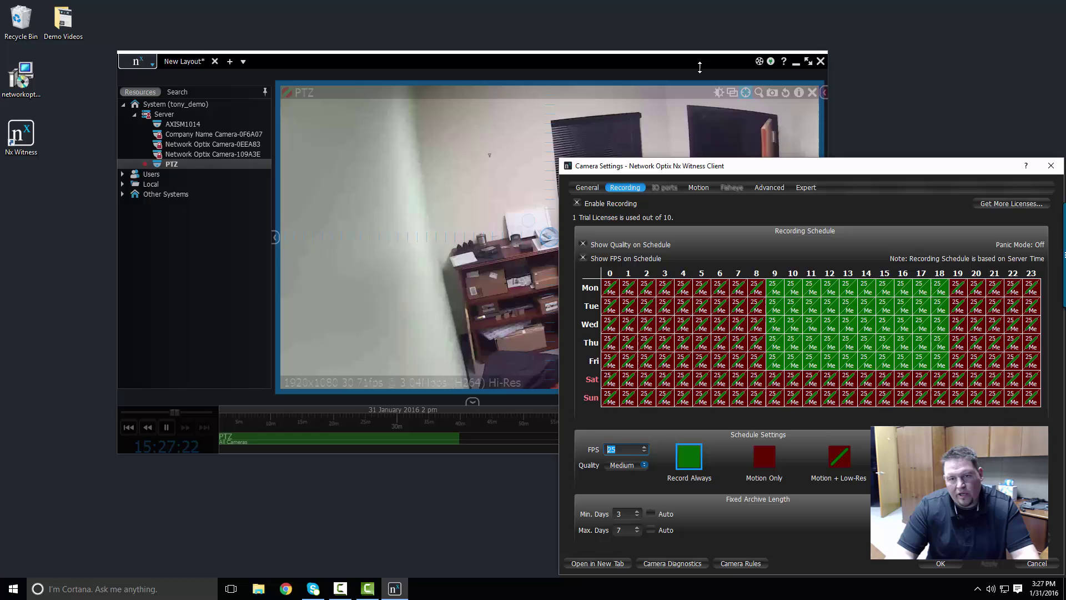
{"action": "left_click_drag", "start_coordinate": [696, 65], "coordinate": [589, 23]}
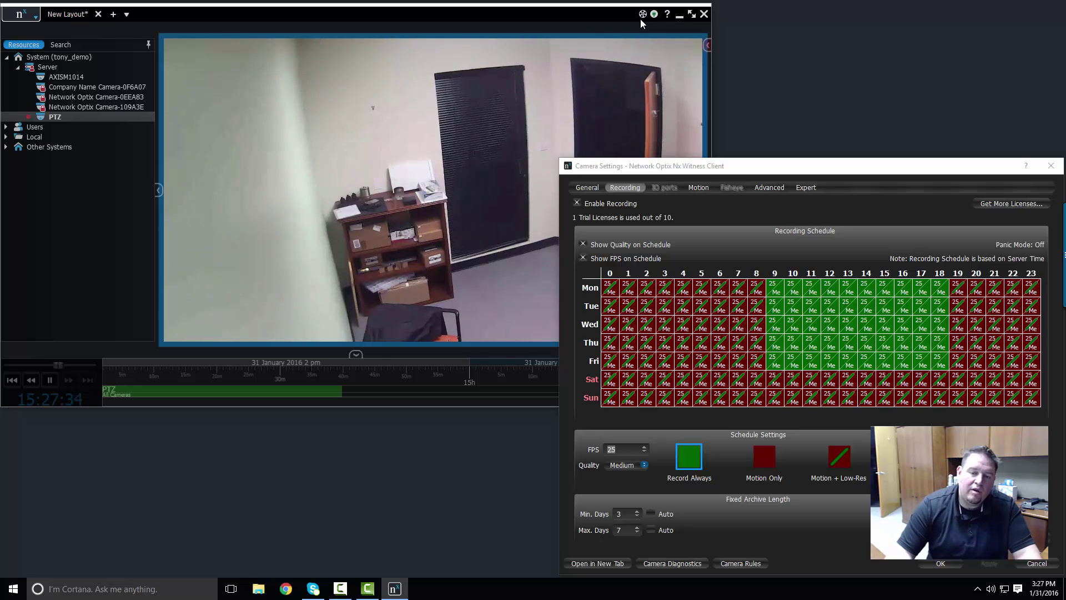
- Switch off PTZ mode on the PTZ camera tile to hide its pan guides
{"action": "mouse_move", "coordinate": [669, 48]}
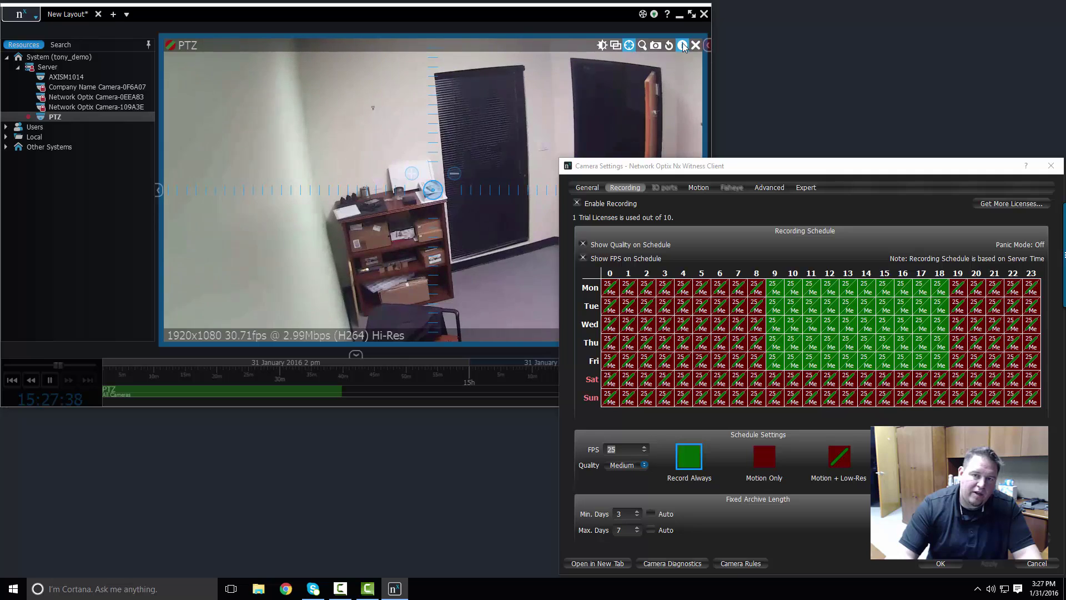
{"action": "left_click", "coordinate": [630, 45]}
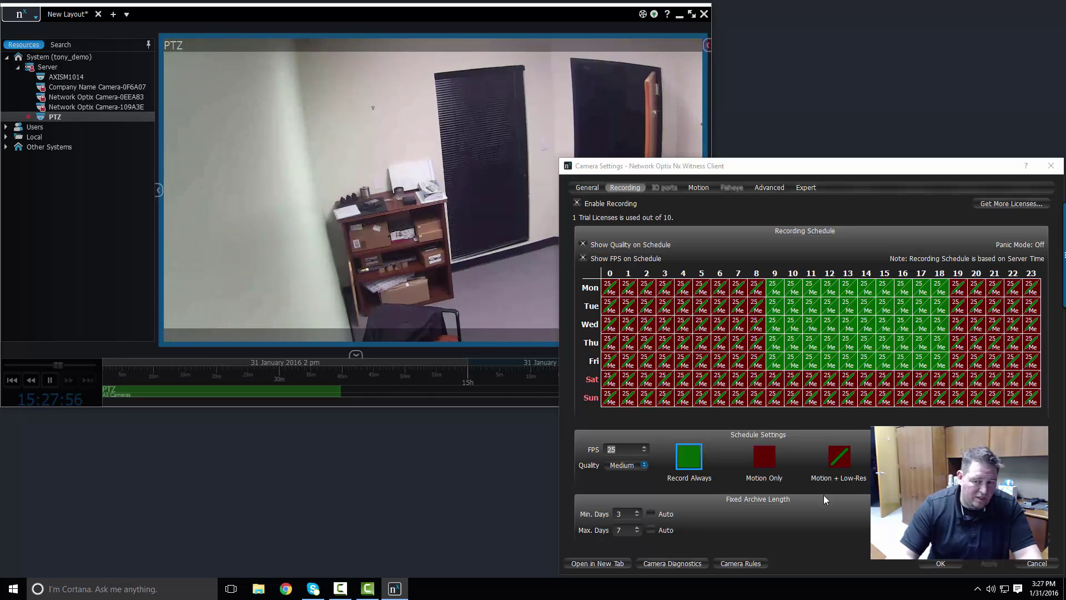
- Paint the entire weekly schedule Motion Only at 25 fps and apply it
{"action": "left_click", "coordinate": [772, 468]}
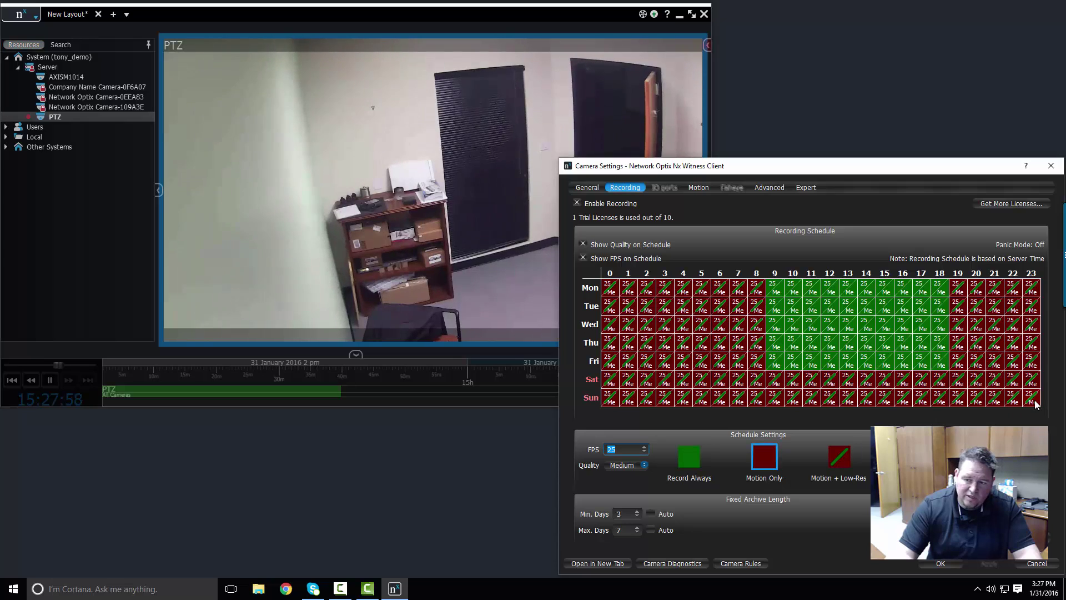
{"action": "mouse_move", "coordinate": [1033, 399]}
{"action": "left_mouse_down"}
{"action": "mouse_move", "coordinate": [626, 382]}
{"action": "mouse_move", "coordinate": [607, 393]}
{"action": "left_mouse_up"}
{"action": "left_click_drag", "start_coordinate": [775, 365], "coordinate": [607, 276]}
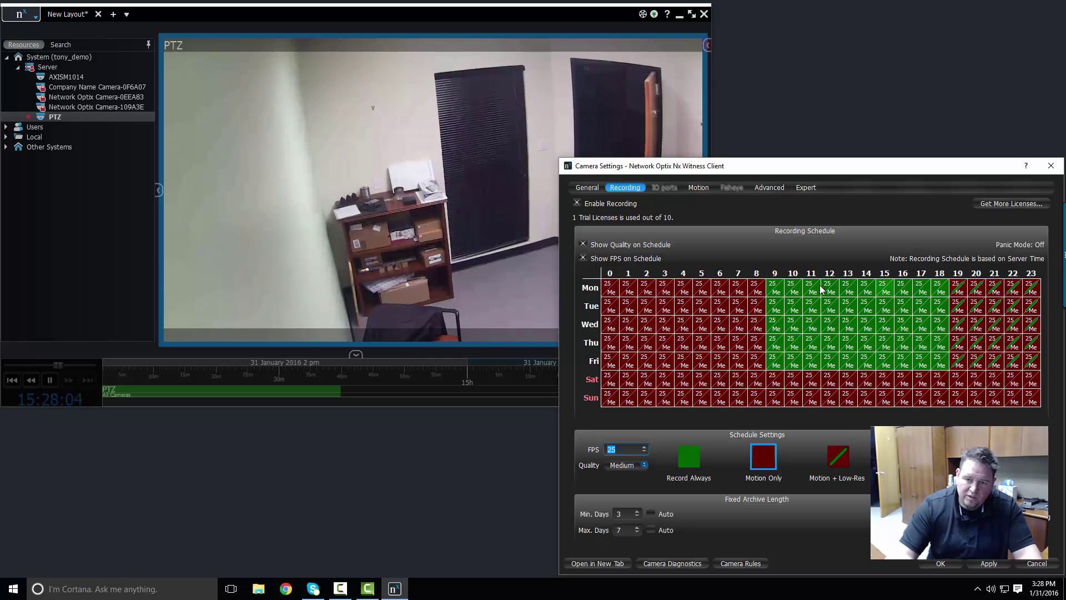
{"action": "left_click", "coordinate": [599, 279]}
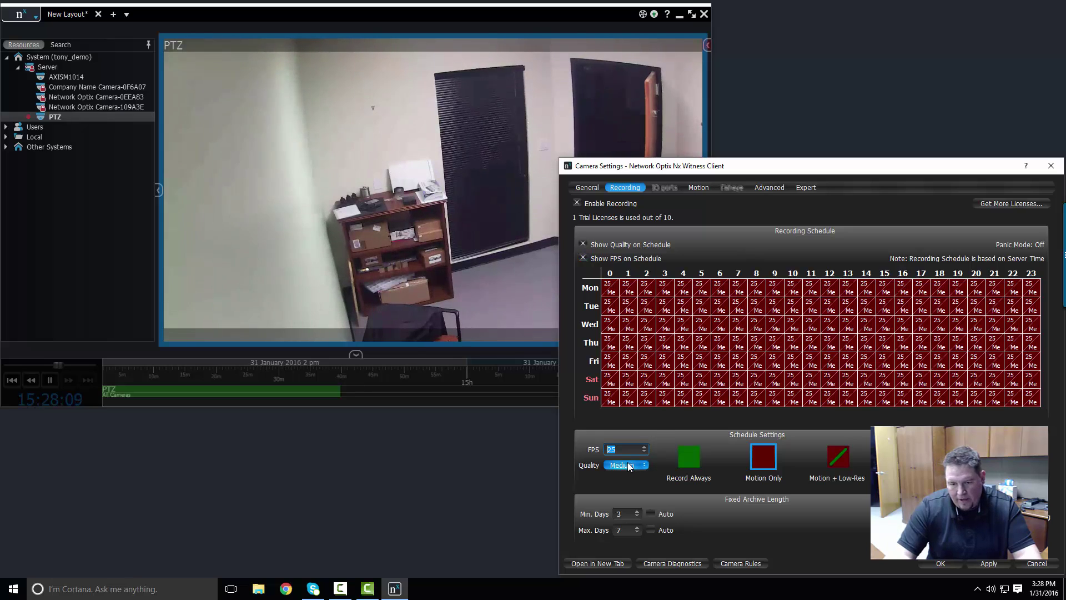
{"action": "left_click", "coordinate": [994, 564]}
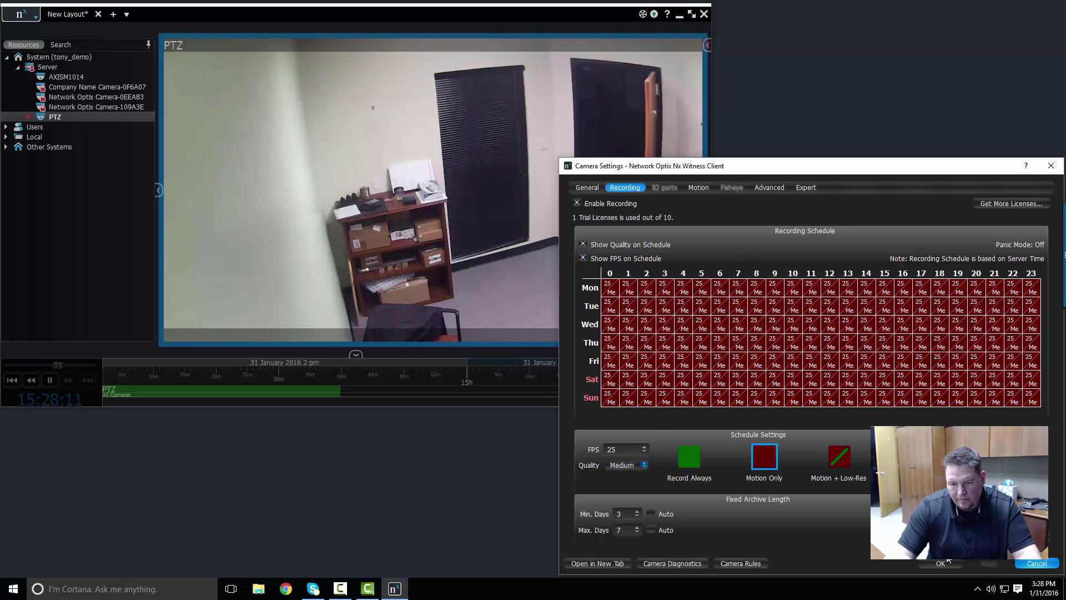
- Switch quality to High, reapply it to every hour, and apply the schedule
{"action": "left_click", "coordinate": [629, 465]}
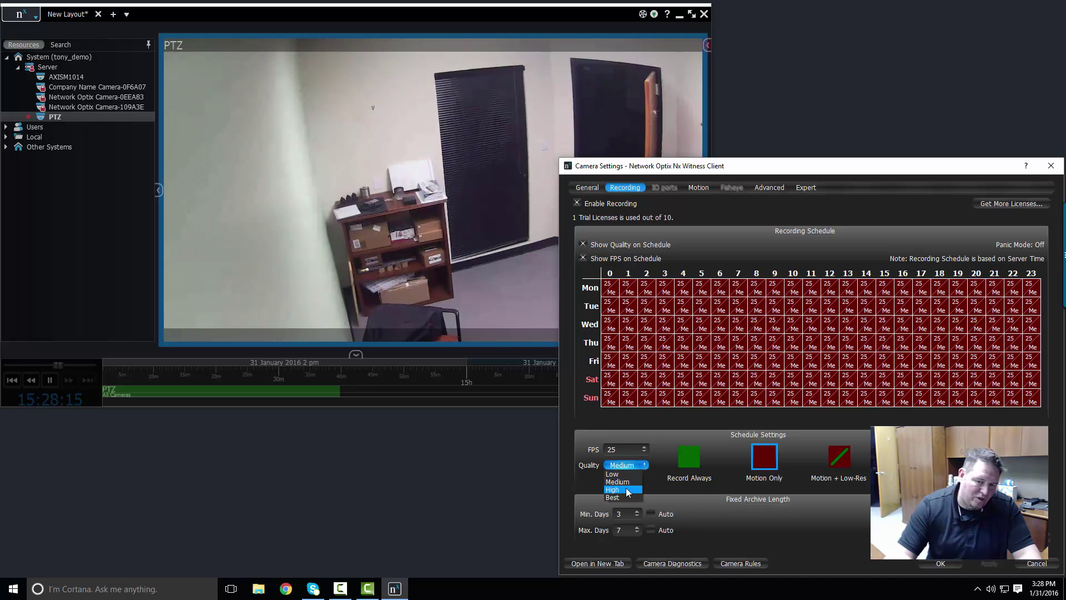
{"action": "left_click", "coordinate": [625, 489]}
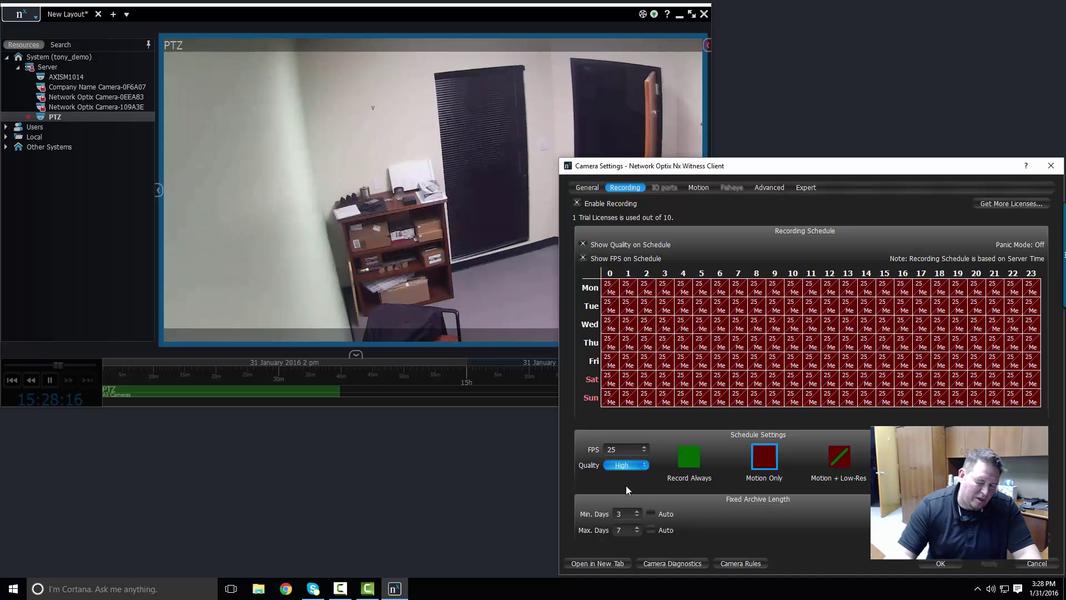
{"action": "left_click", "coordinate": [592, 272]}
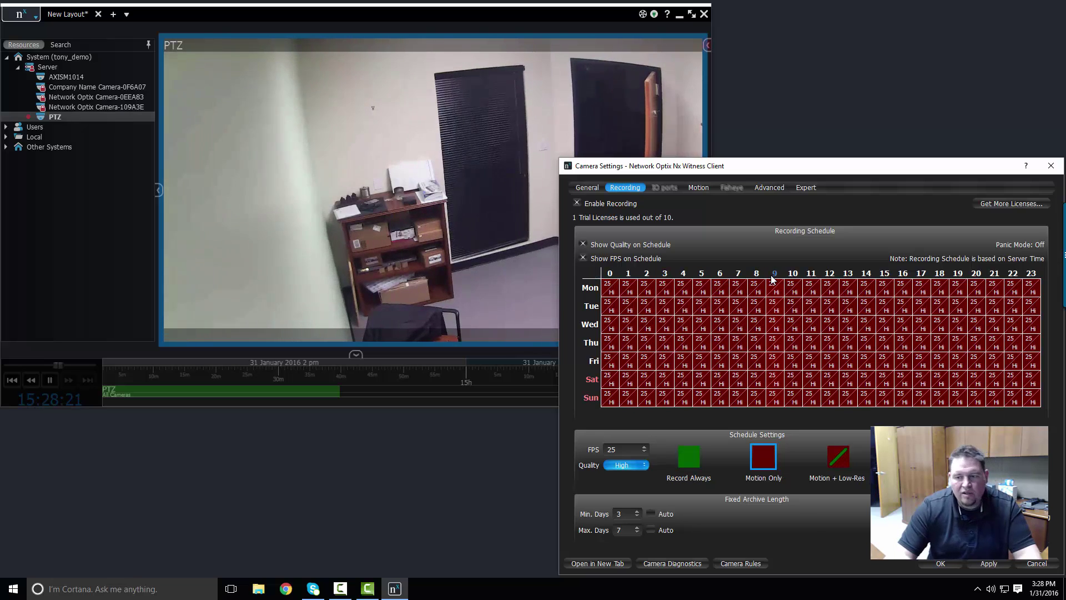
{"action": "left_click", "coordinate": [583, 244]}
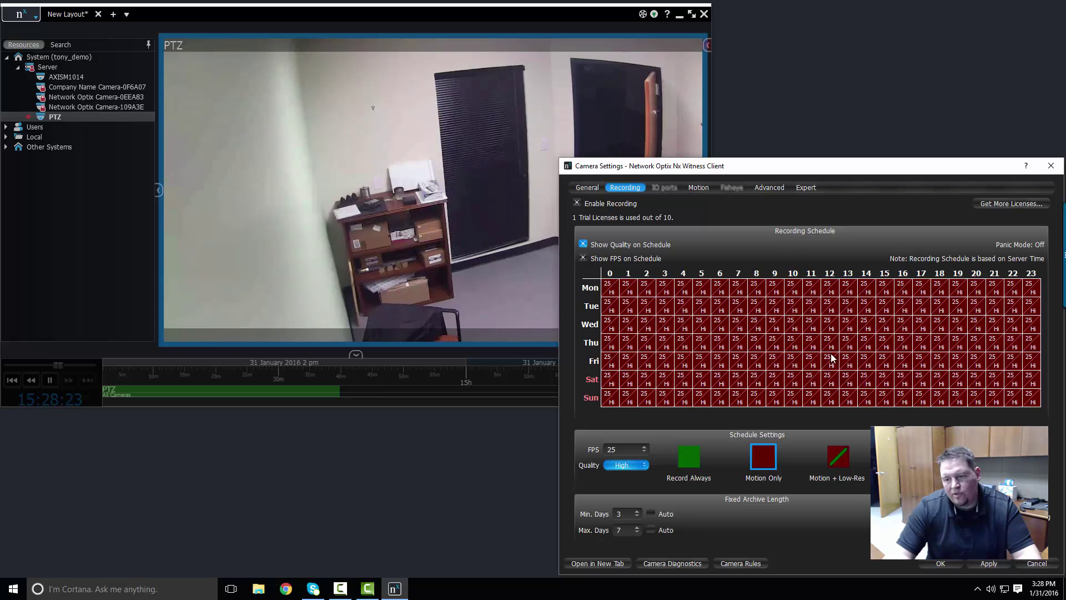
{"action": "left_click", "coordinate": [999, 566]}
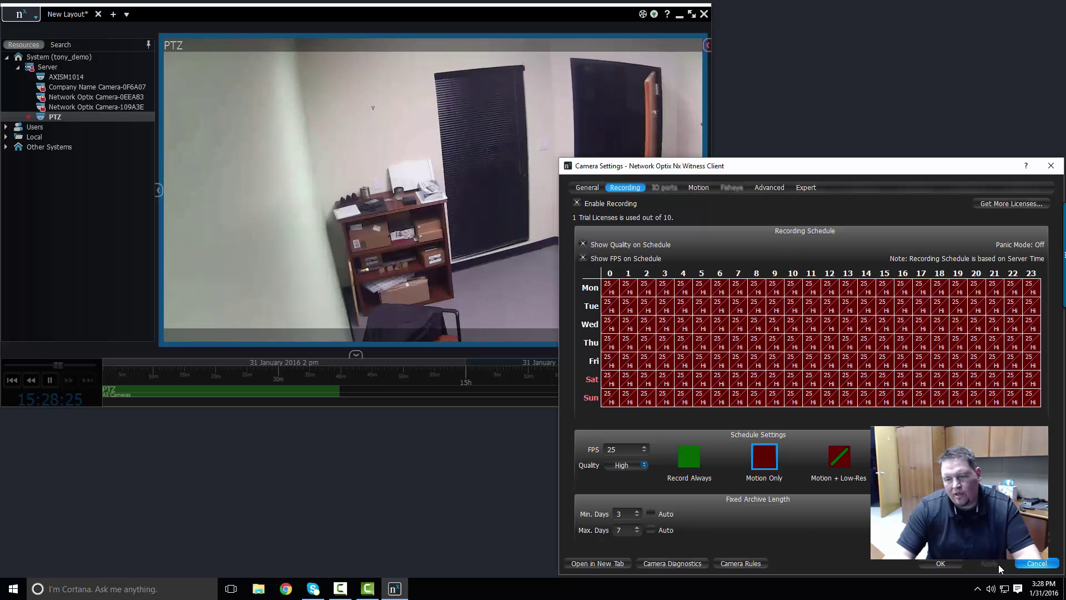
{"action": "mouse_move", "coordinate": [425, 151]}
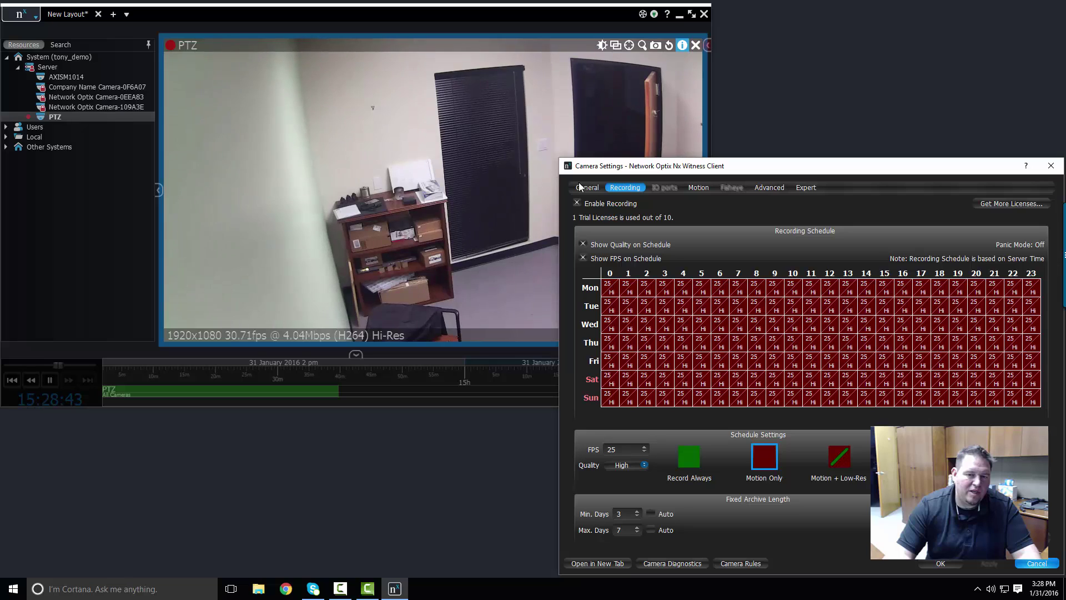
- Paint the whole week Record Always at 30 fps
{"action": "left_click", "coordinate": [690, 456]}
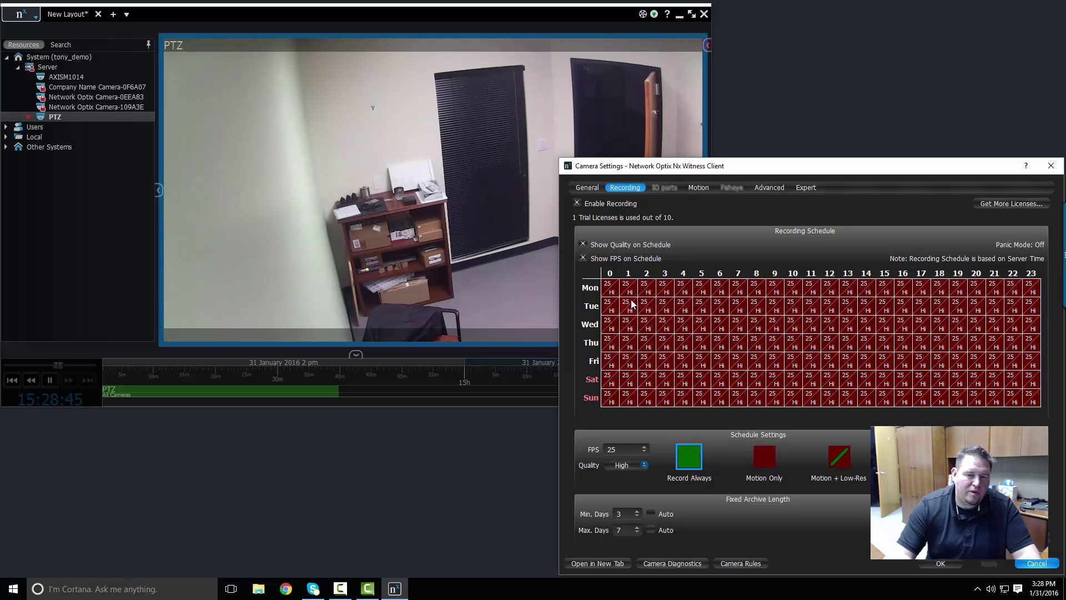
{"action": "left_click_drag", "start_coordinate": [614, 294], "coordinate": [1031, 400]}
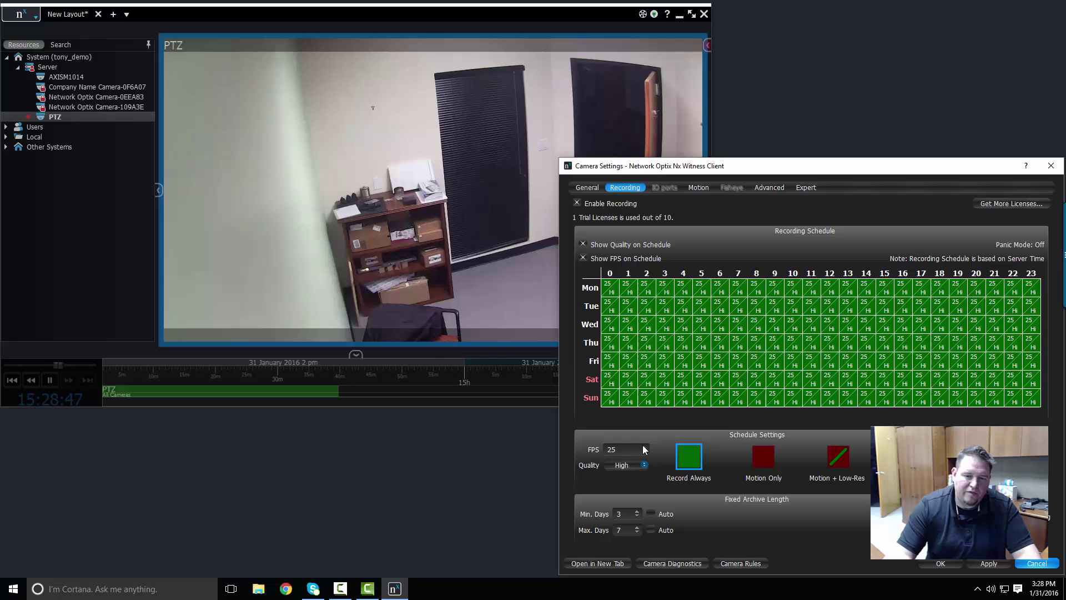
{"action": "scroll", "coordinate": [644, 449], "scroll_direction": "up", "scroll_amount": 3}
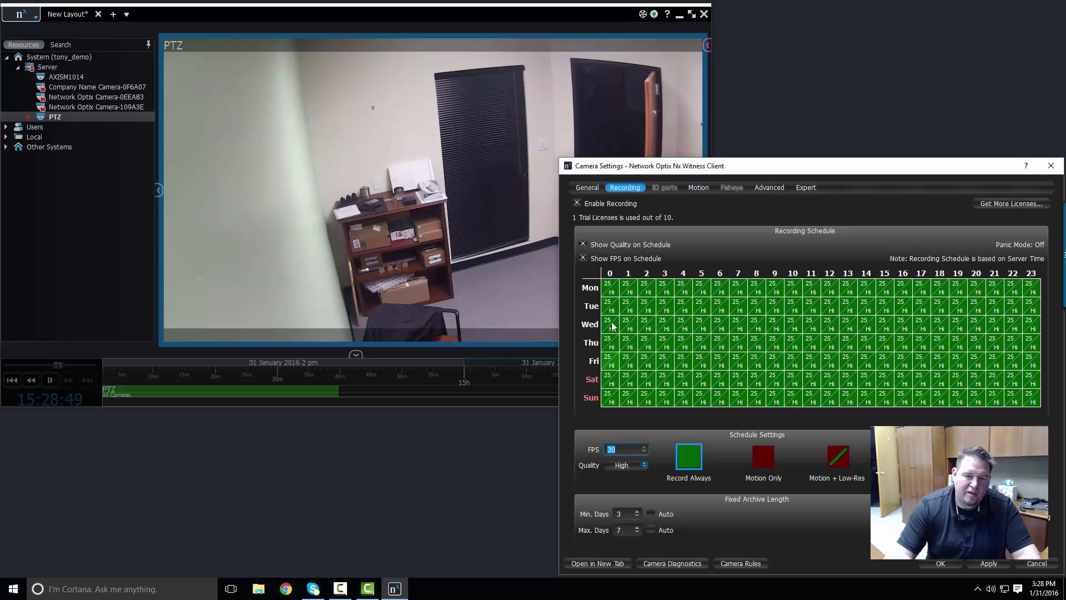
{"action": "left_click", "coordinate": [590, 274]}
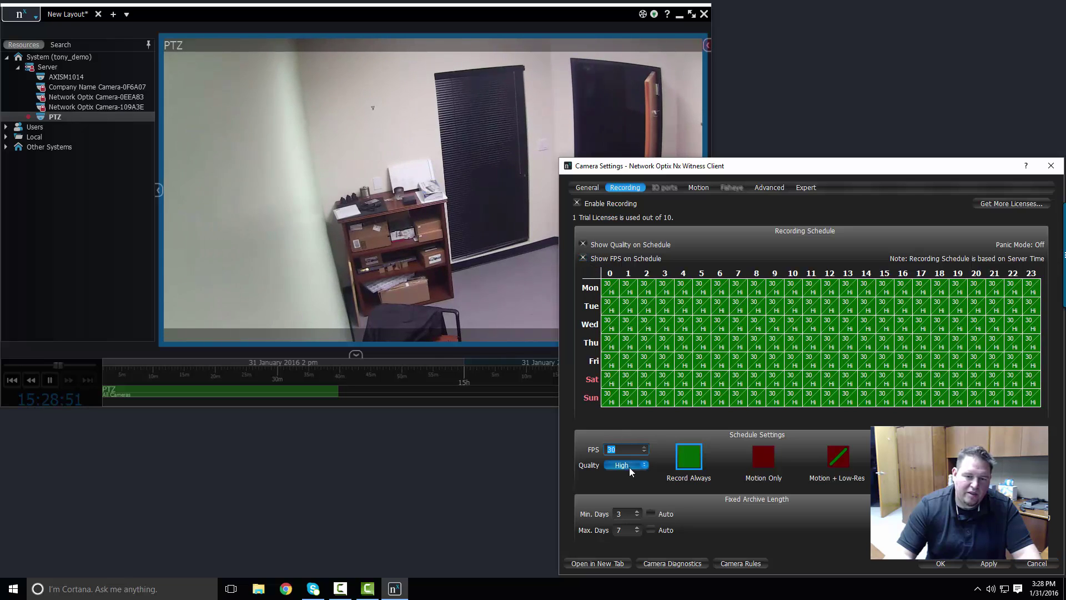
- Apply Best quality across the entire schedule and raise the settings window
{"action": "left_click", "coordinate": [626, 498]}
{"action": "mouse_move", "coordinate": [609, 287]}
{"action": "left_mouse_down"}
{"action": "mouse_move", "coordinate": [613, 306]}
{"action": "mouse_move", "coordinate": [629, 308]}
{"action": "left_mouse_up"}
{"action": "left_click_drag", "start_coordinate": [1036, 403], "coordinate": [606, 282]}
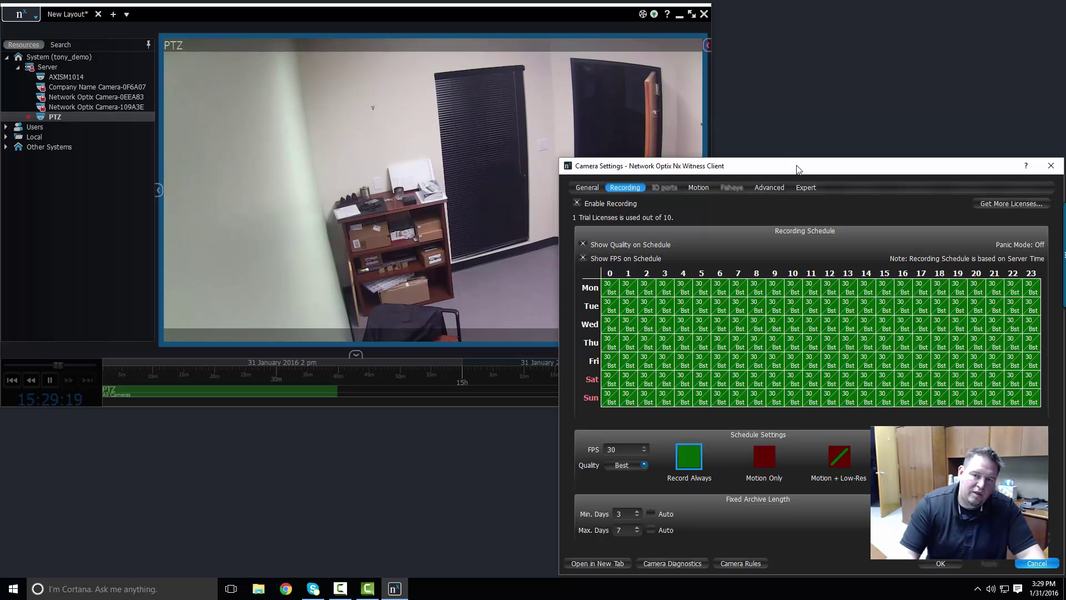
{"action": "left_click_drag", "start_coordinate": [798, 169], "coordinate": [794, 51]}
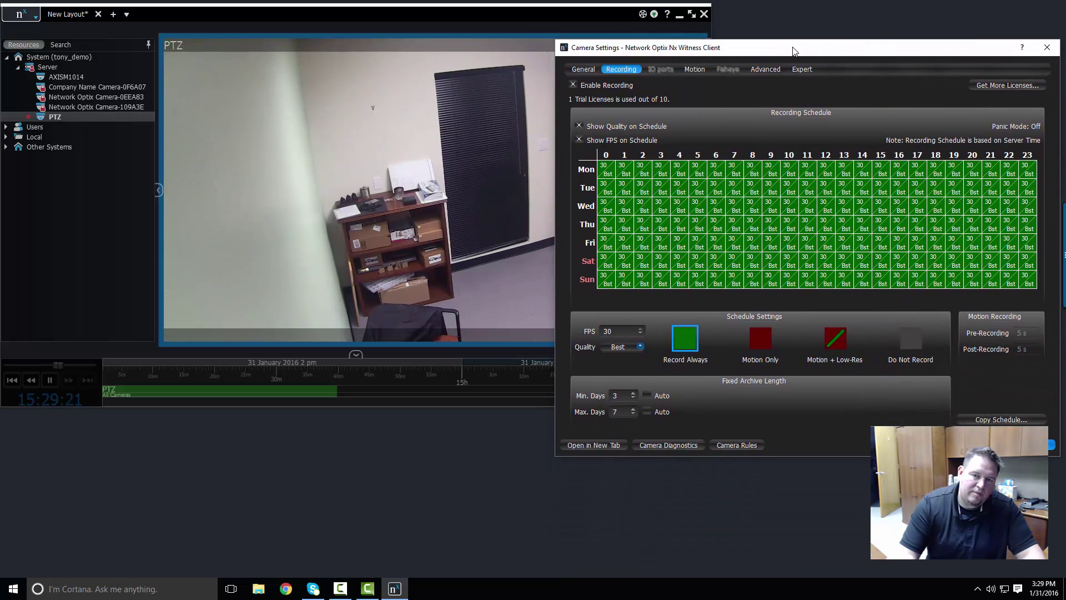
- Open the PTZ camera's Motion settings and pan the camera up-right toward both doorways
{"action": "left_click", "coordinate": [694, 71]}
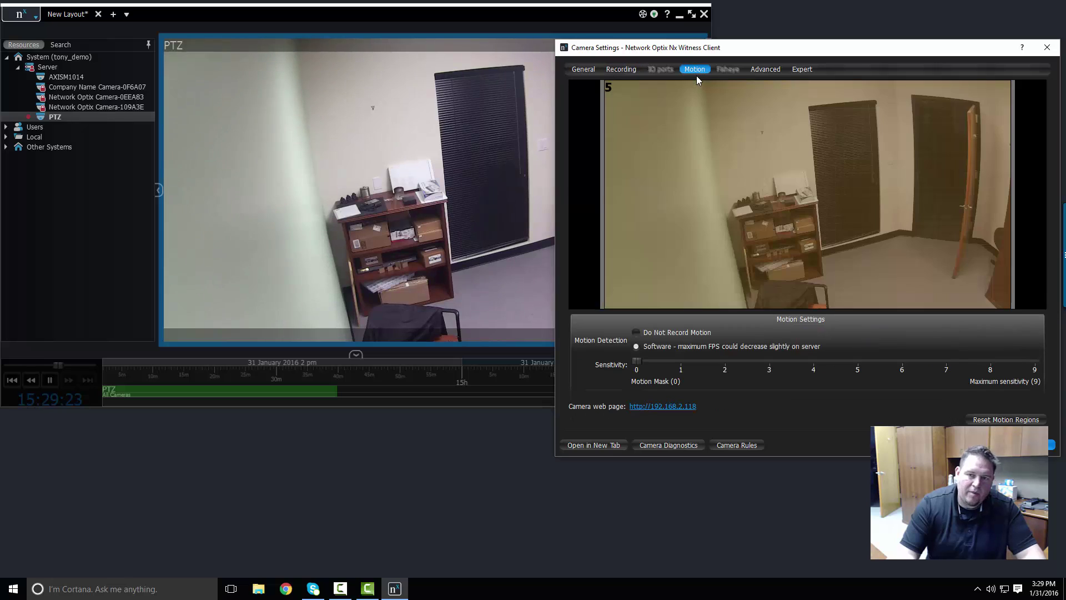
{"action": "left_click_drag", "start_coordinate": [775, 42], "coordinate": [777, 149]}
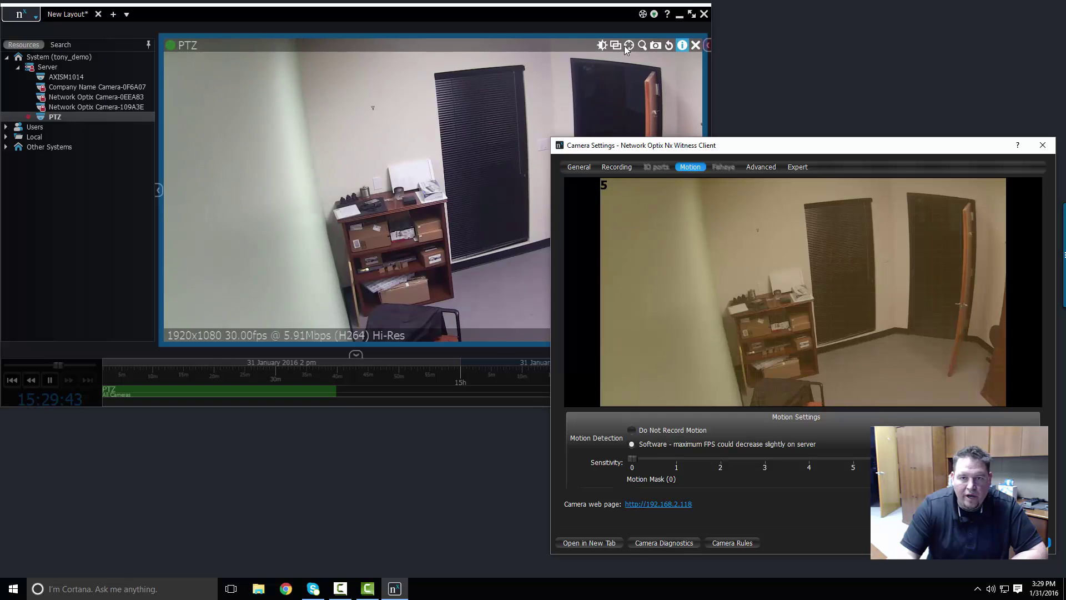
{"action": "left_click", "coordinate": [626, 47]}
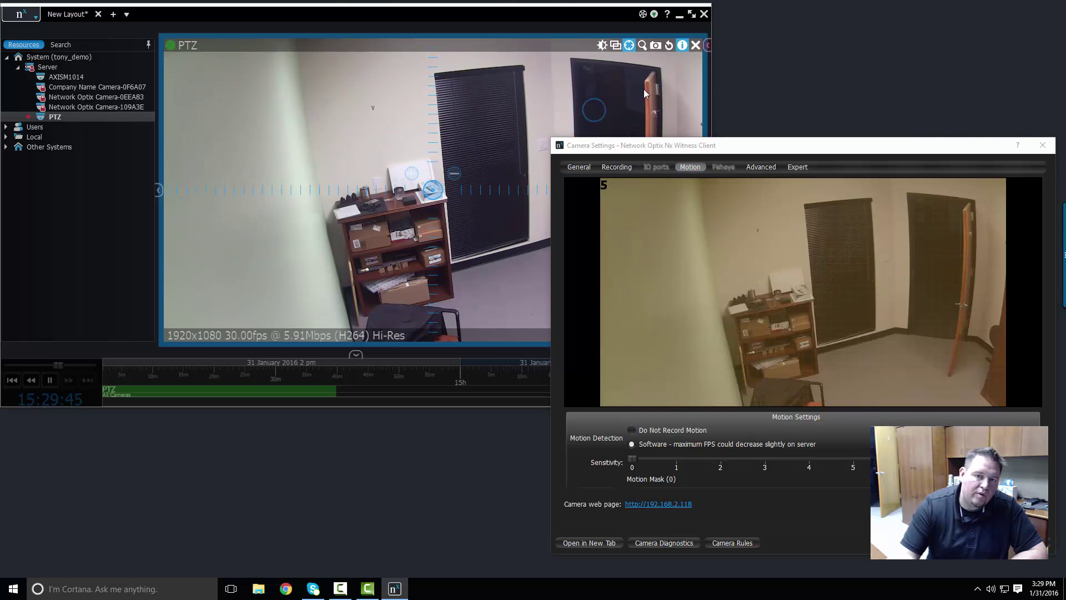
{"action": "left_click_drag", "start_coordinate": [645, 89], "coordinate": [630, 84]}
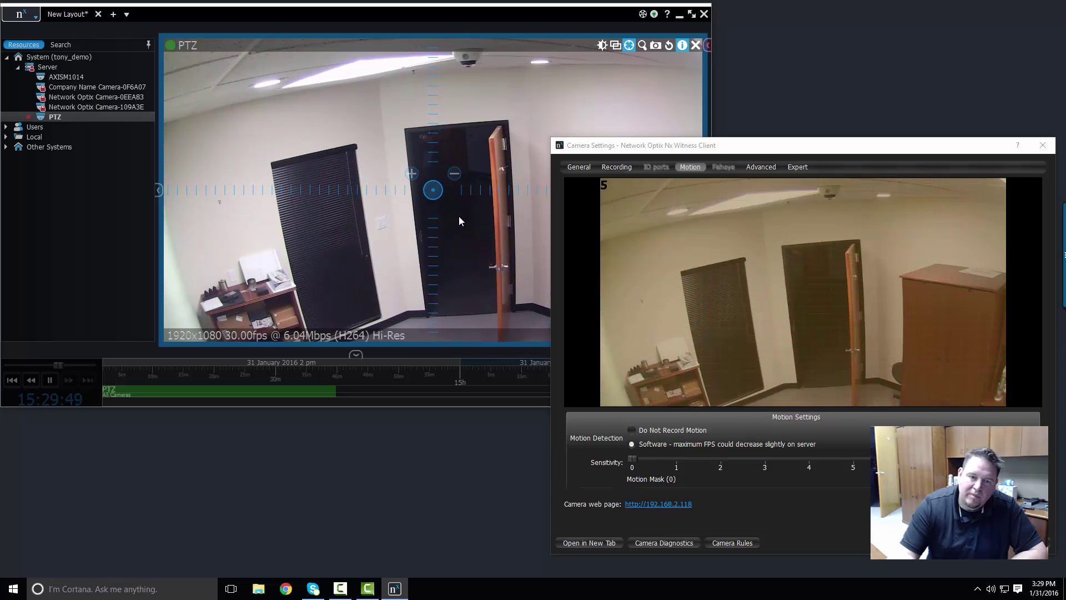
{"action": "left_click_drag", "start_coordinate": [459, 217], "coordinate": [533, 128]}
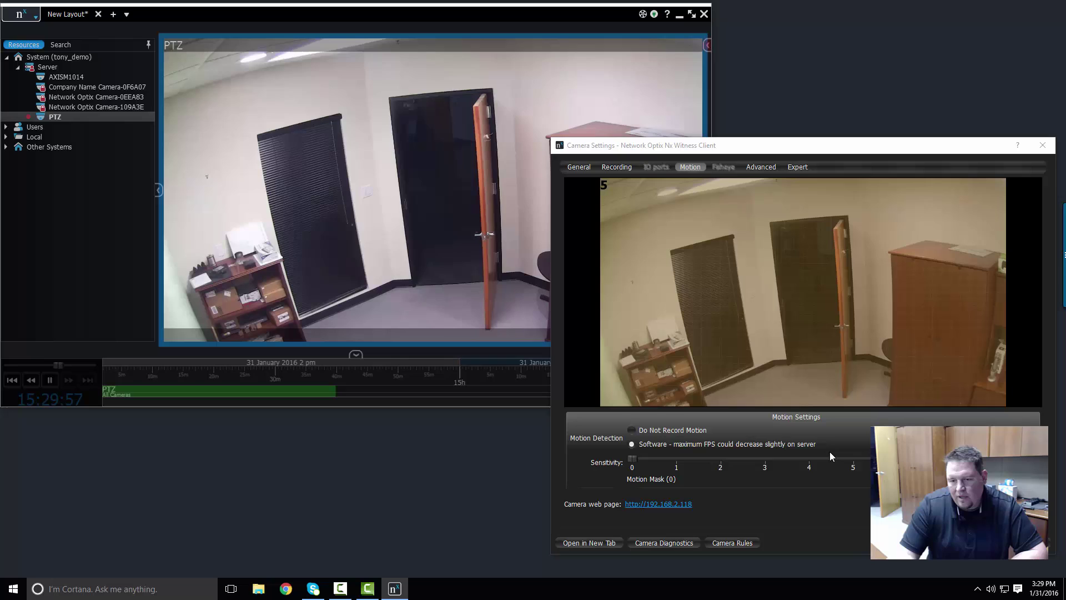
- Set motion sensitivity to 5 and mark a motion zone over the open doorway
{"action": "left_click", "coordinate": [798, 331]}
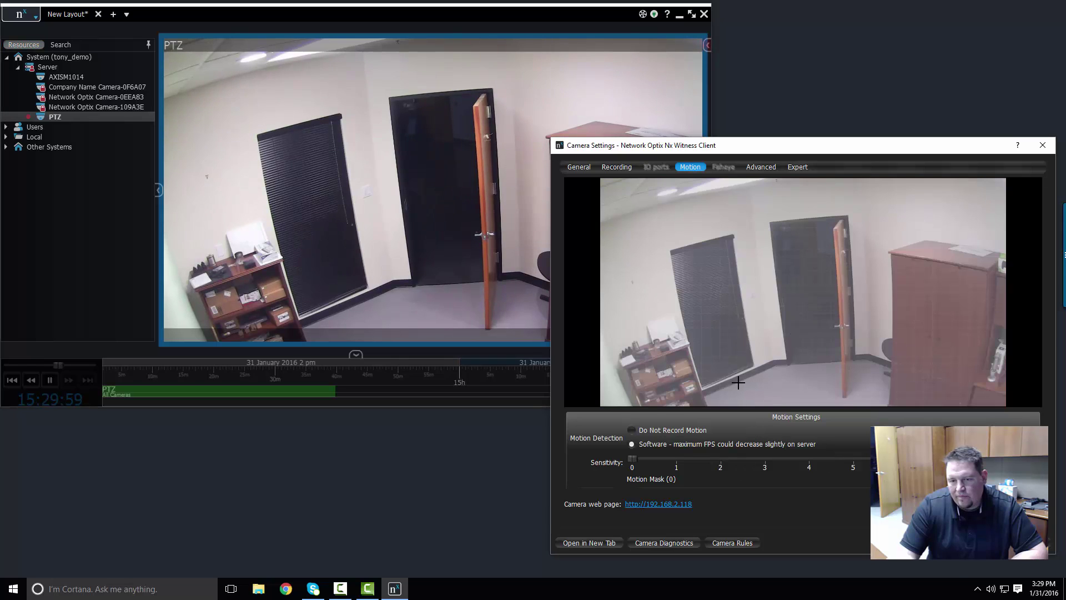
{"action": "left_click", "coordinate": [866, 465]}
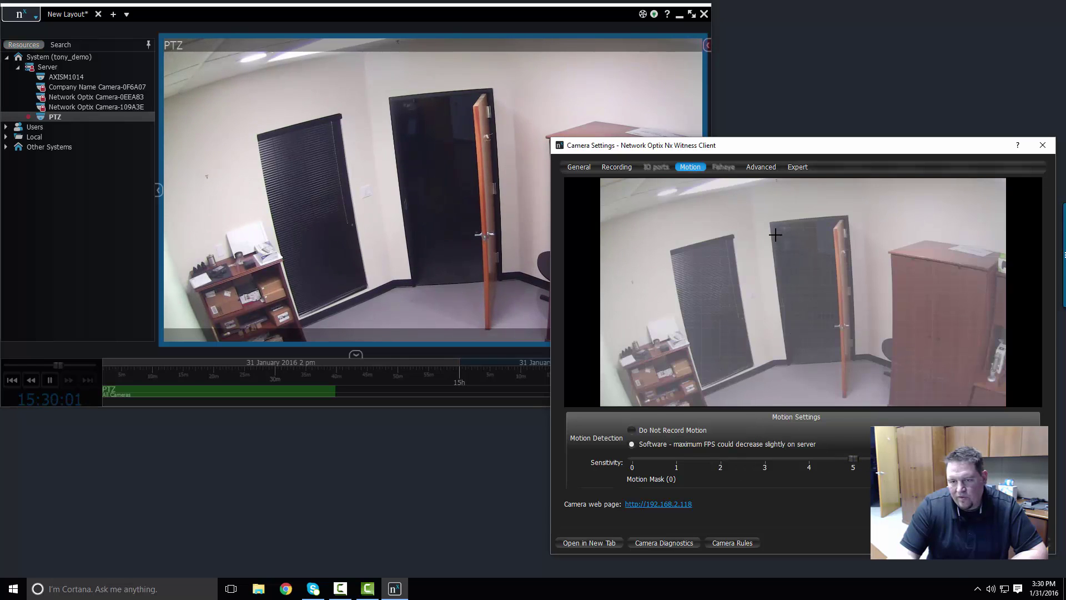
{"action": "left_click_drag", "start_coordinate": [776, 227], "coordinate": [849, 364]}
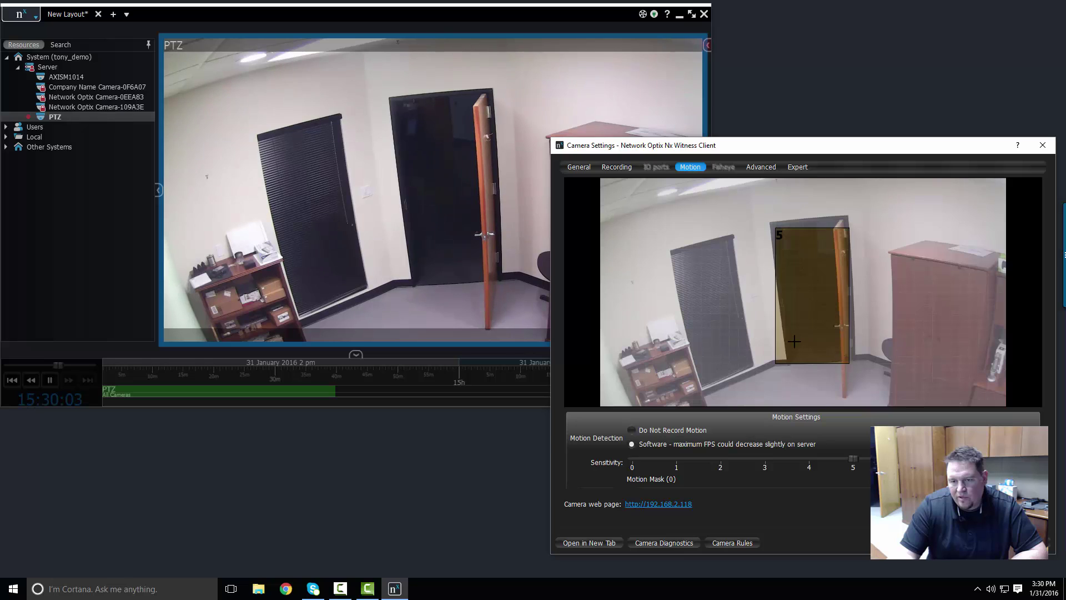
- Cover the blinds-covered door with motion zones and raise the settings window
{"action": "left_click_drag", "start_coordinate": [673, 250], "coordinate": [711, 285]}
{"action": "left_click_drag", "start_coordinate": [702, 242], "coordinate": [757, 371]}
{"action": "left_click_drag", "start_coordinate": [701, 348], "coordinate": [729, 378]}
{"action": "left_click_drag", "start_coordinate": [674, 314], "coordinate": [683, 285]}
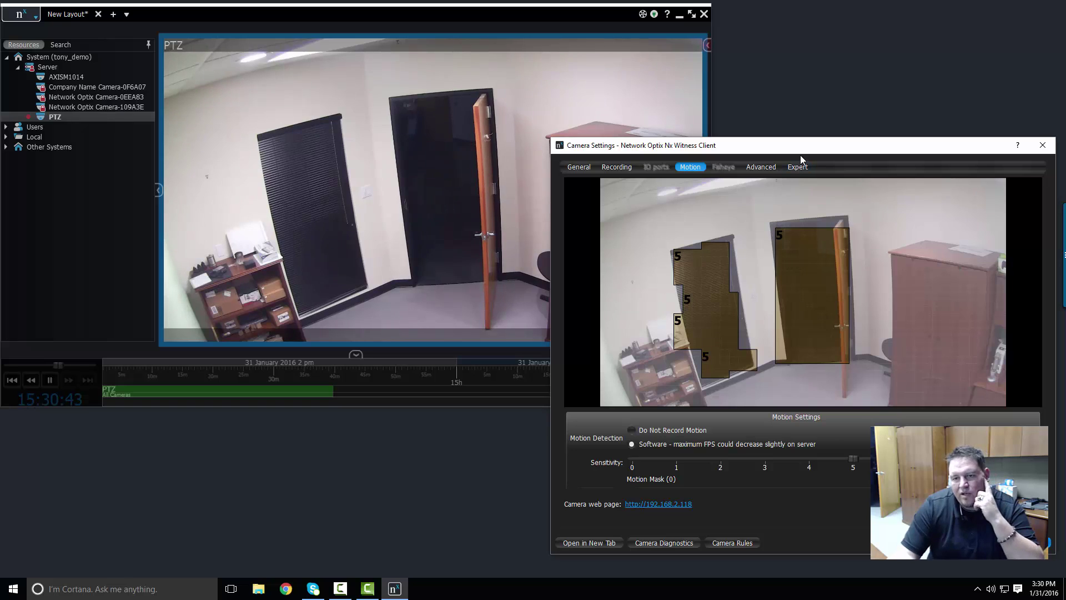
{"action": "left_click_drag", "start_coordinate": [801, 149], "coordinate": [797, 111]}
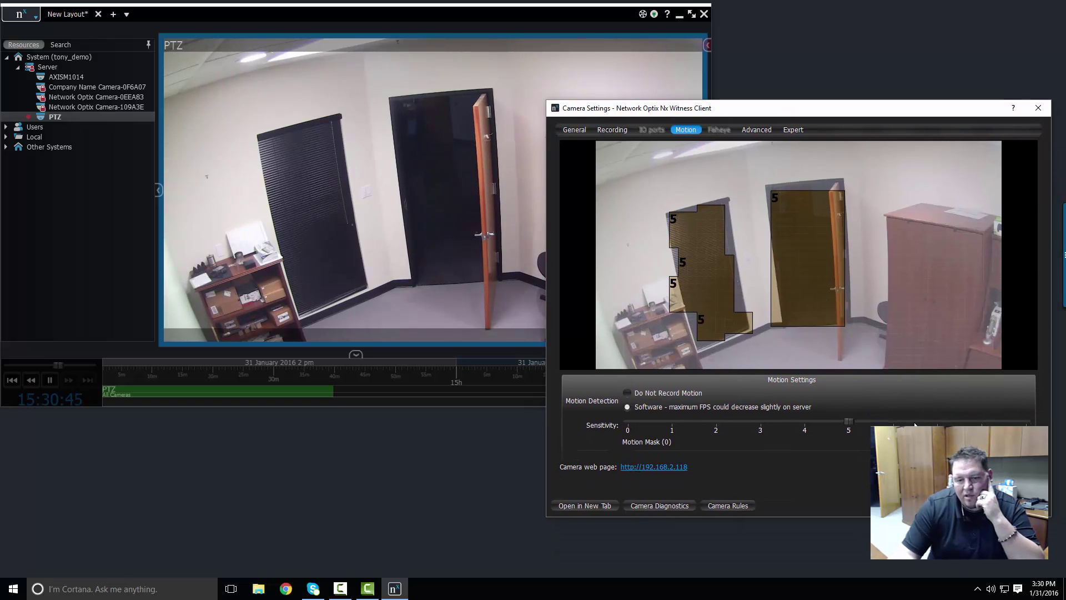
- Close the settings, switch off PTZ control, and remove the PTZ camera from the layout
{"action": "key", "text": "Return"}
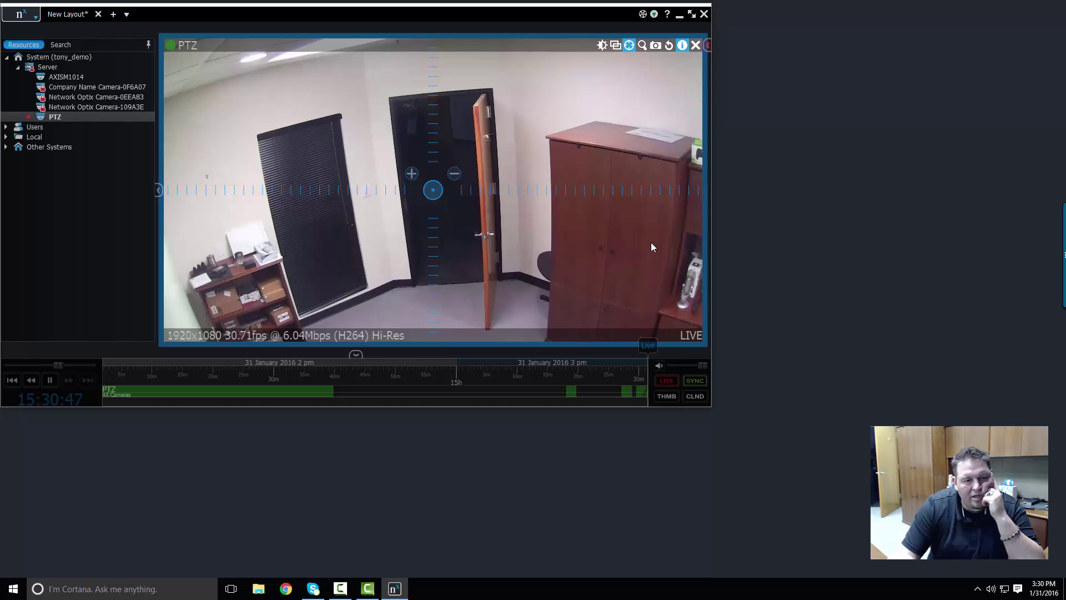
{"action": "left_click", "coordinate": [629, 46]}
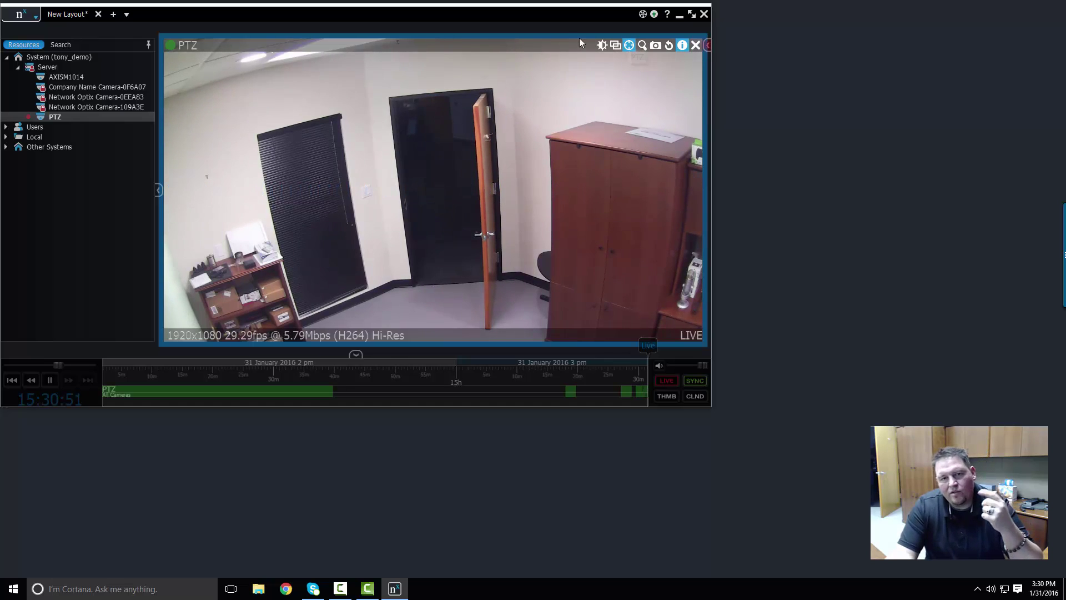
{"action": "left_click", "coordinate": [695, 45]}
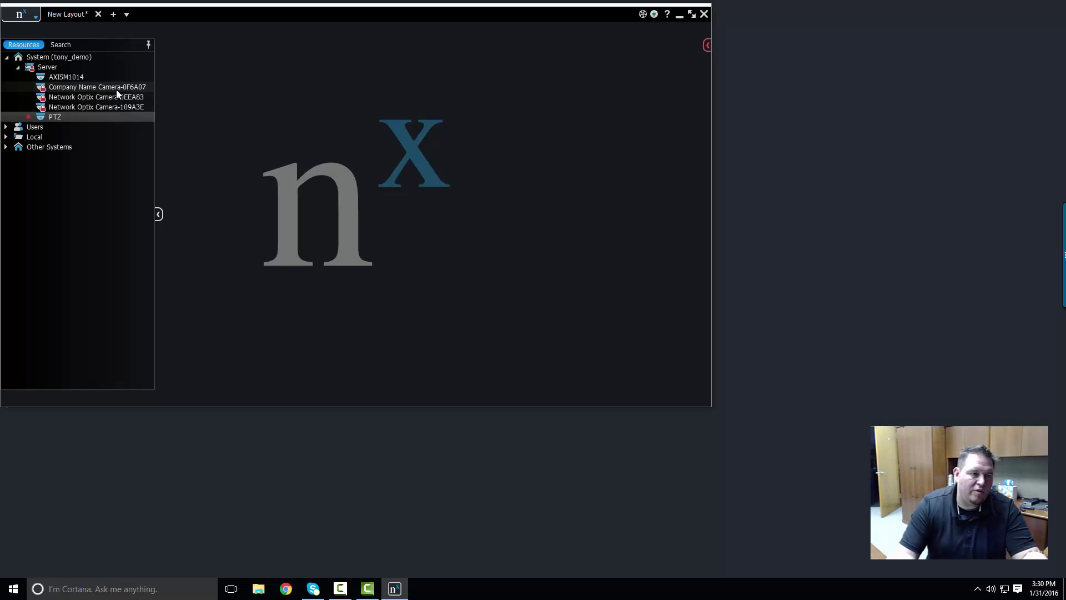
- Drag the three remaining network cameras from the Resources tree onto the layout
{"action": "mouse_move", "coordinate": [115, 89]}
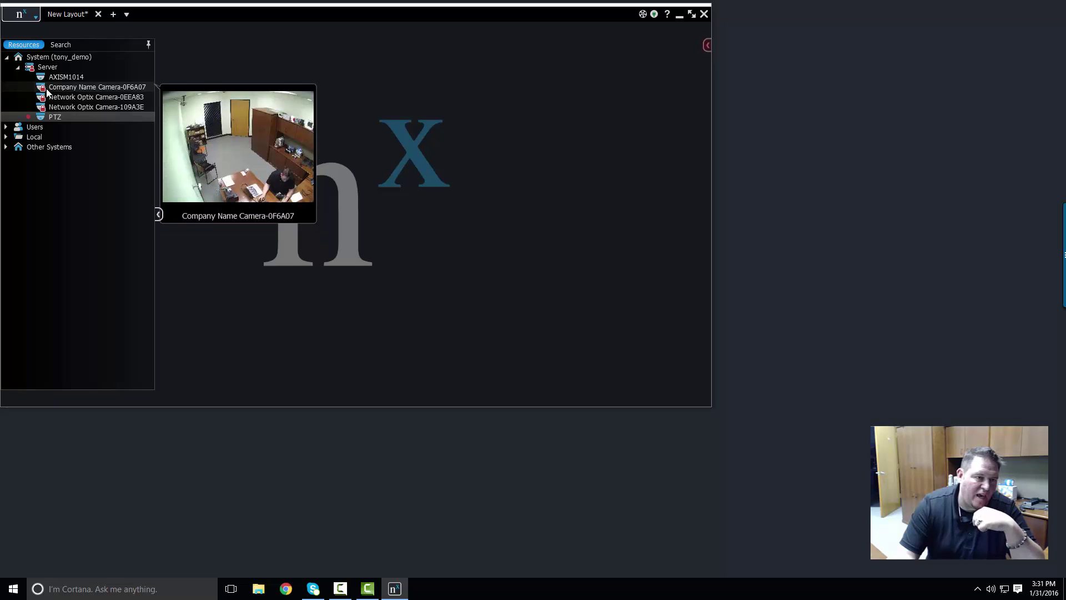
{"action": "left_click", "coordinate": [50, 89]}
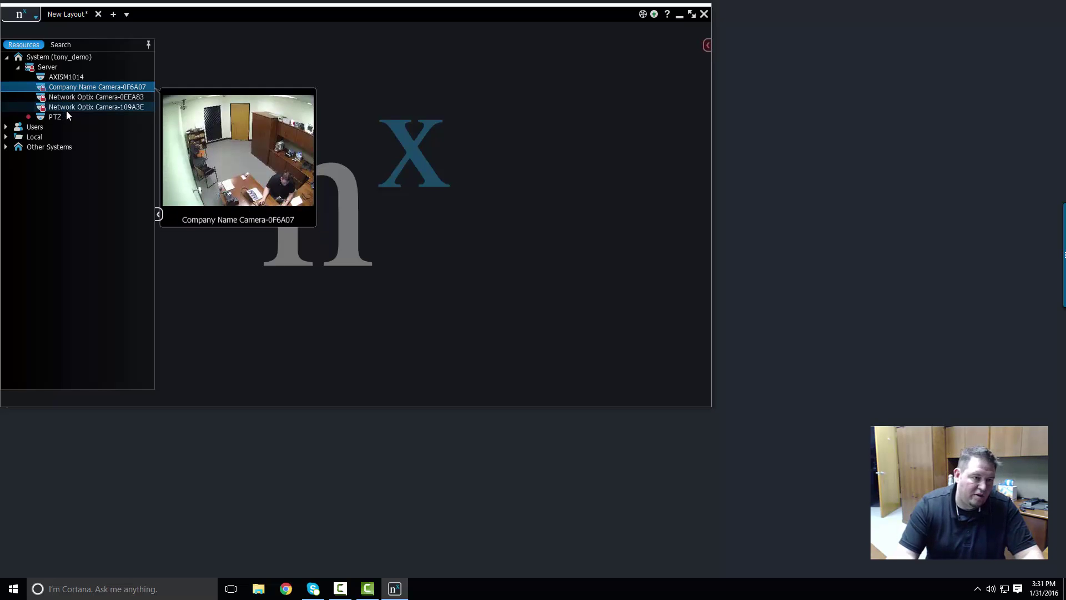
{"action": "left_click", "coordinate": [73, 104], "text": "shift"}
{"action": "left_click_drag", "start_coordinate": [72, 104], "coordinate": [381, 169]}
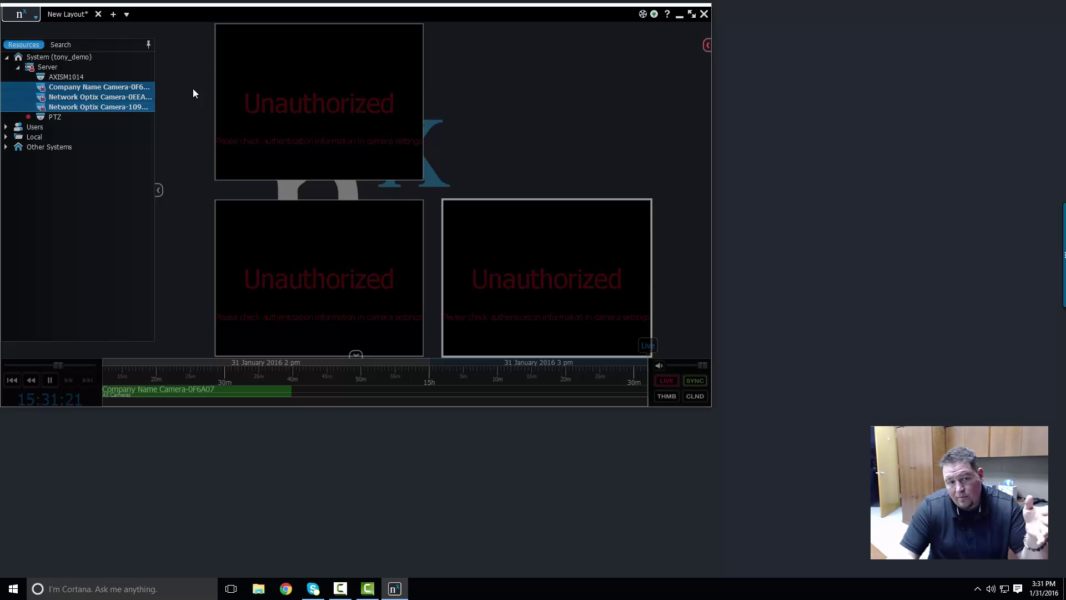
- Enlarge the tiles, move the Company Name camera to the upper-right slot, and select all three
{"action": "left_click", "coordinate": [422, 223]}
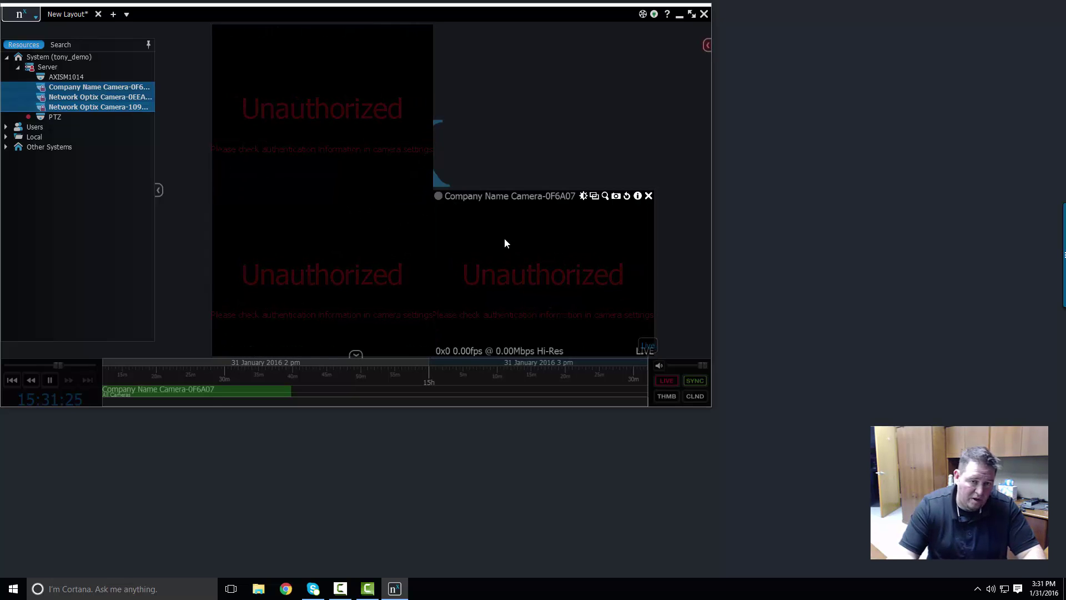
{"action": "left_click_drag", "start_coordinate": [505, 243], "coordinate": [512, 111]}
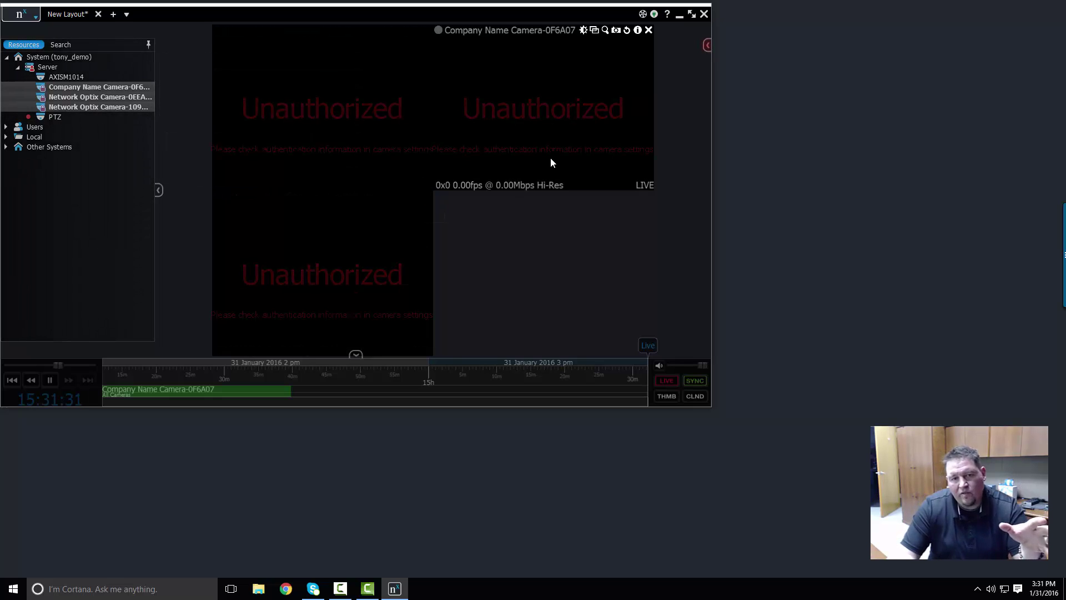
{"action": "left_click_drag", "start_coordinate": [568, 241], "coordinate": [305, 89]}
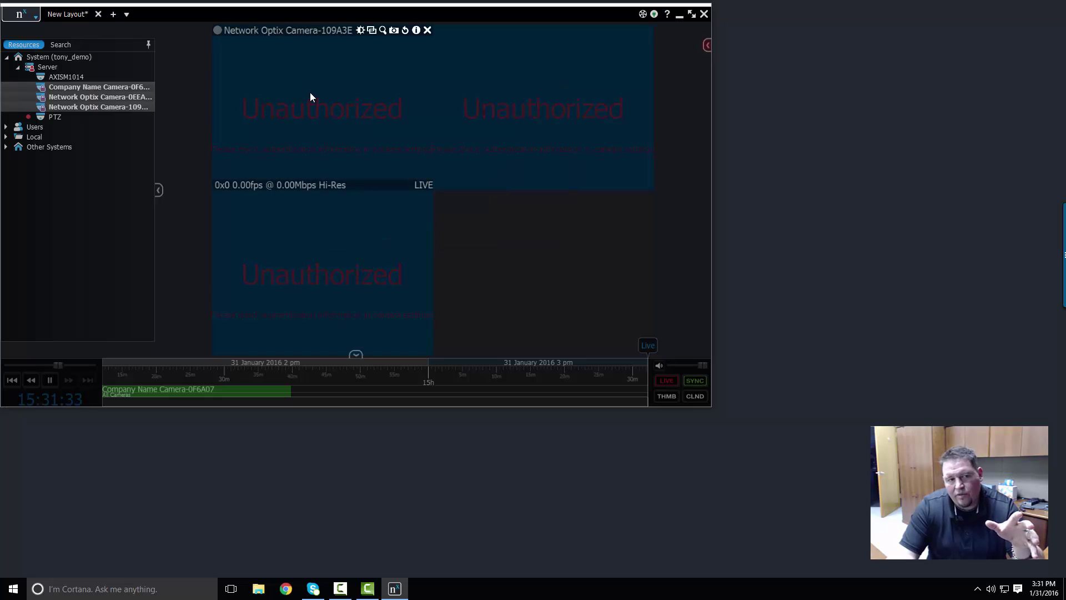
- Open settings for the three cameras, enter the shared login and password, and apply
{"action": "right_click", "coordinate": [311, 94]}
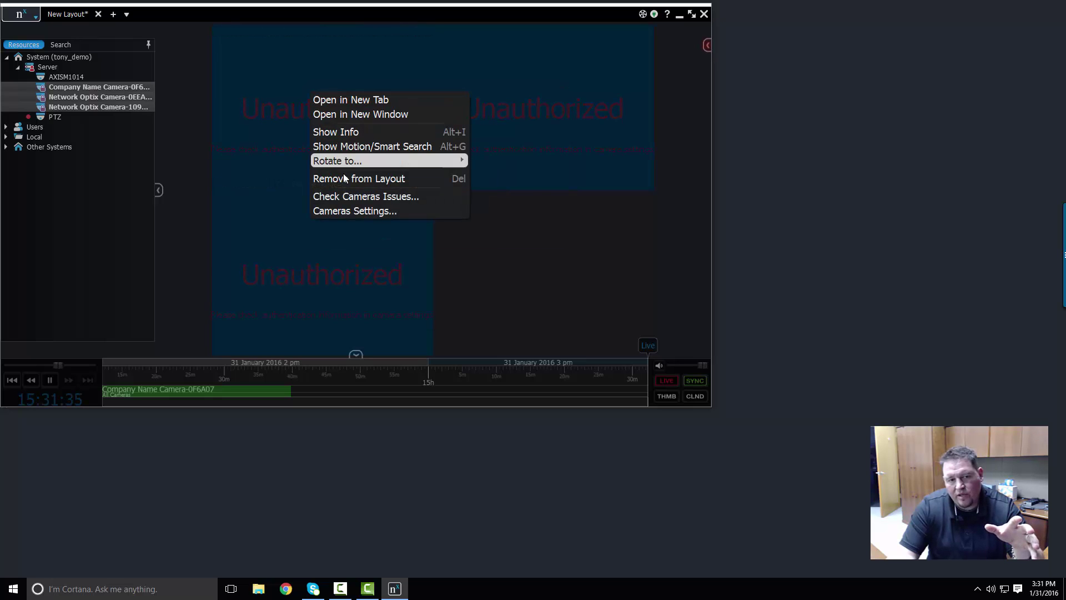
{"action": "left_click", "coordinate": [341, 209]}
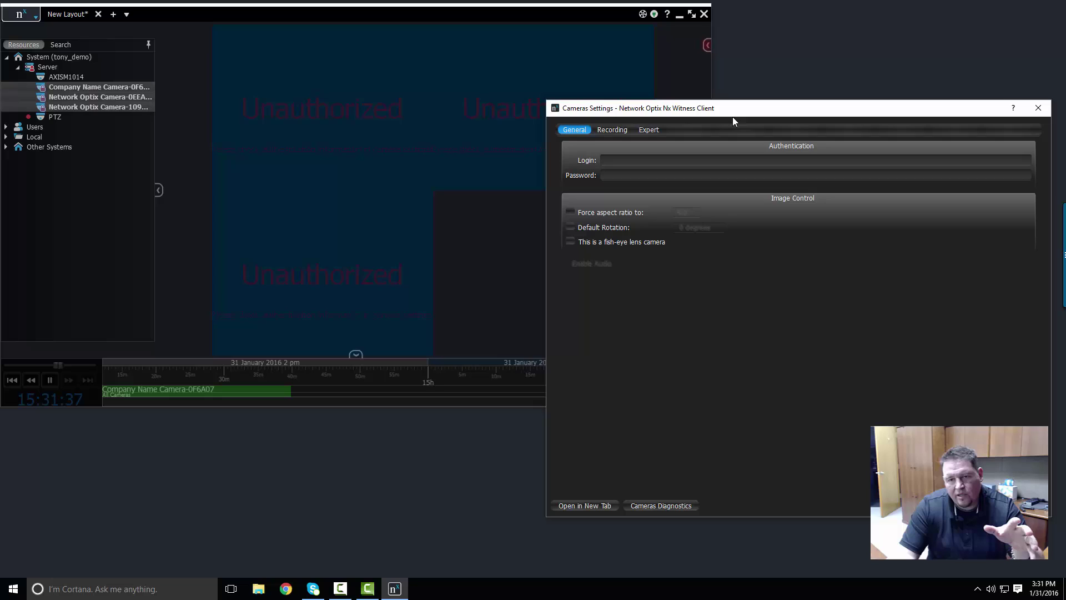
{"action": "left_click_drag", "start_coordinate": [732, 108], "coordinate": [619, 96]}
{"action": "left_click", "coordinate": [620, 145]}
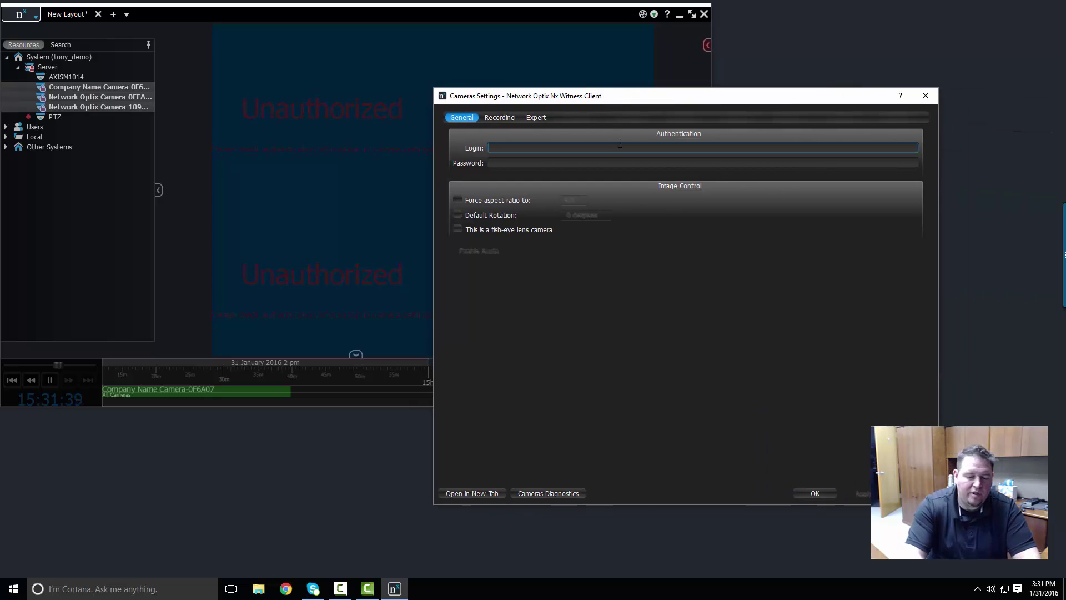
{"action": "type", "text": "admin"}
{"action": "key", "text": "Tab"}
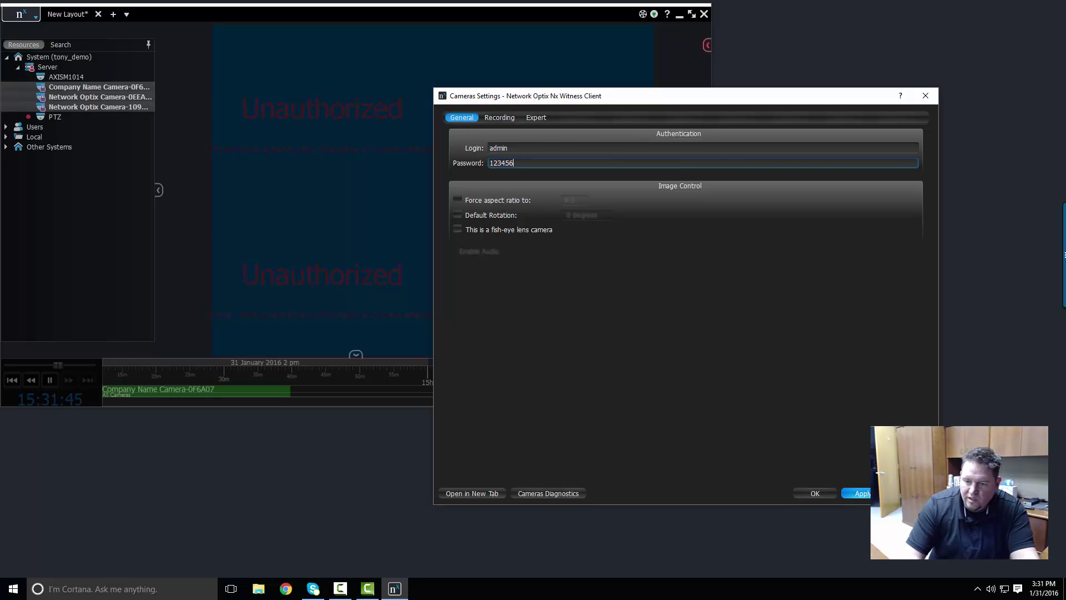
{"action": "left_click", "coordinate": [860, 493]}
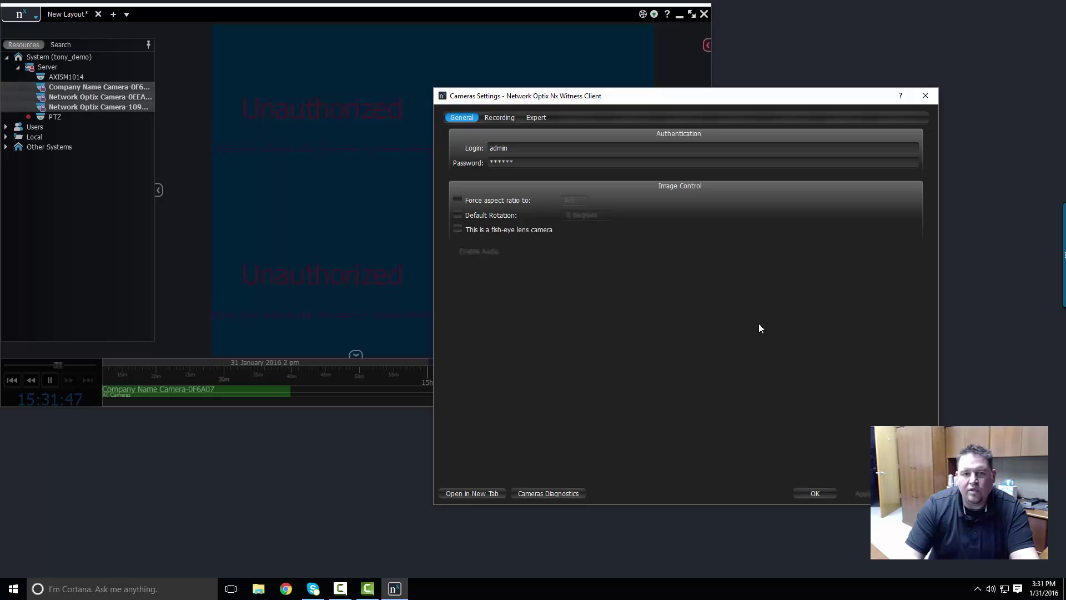
{"action": "left_click", "coordinate": [813, 493]}
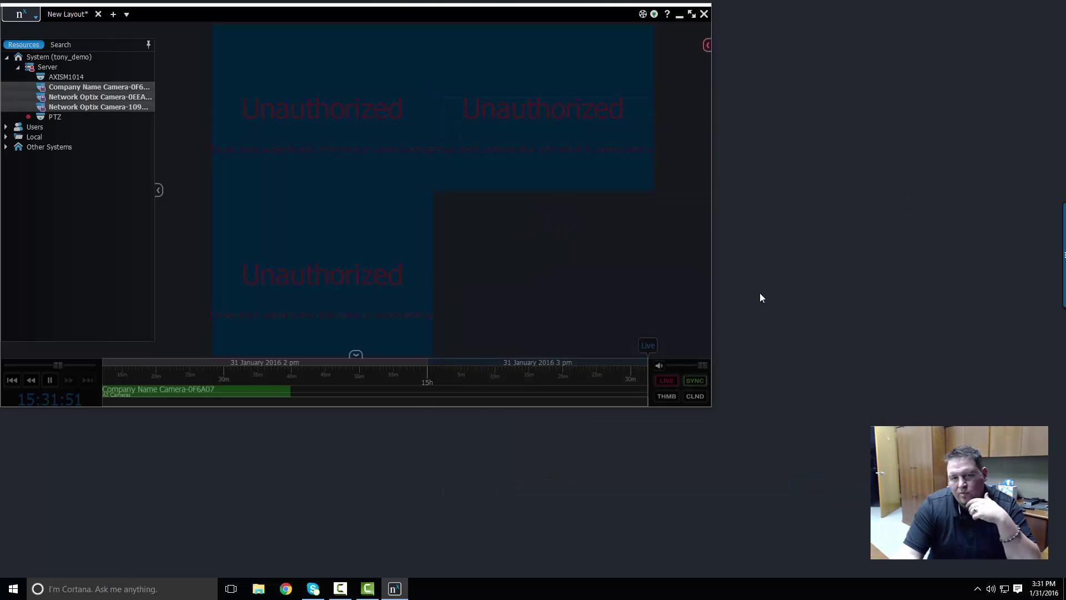
- Switch the client to full screen and close the Network Optix Camera-0EEA83 tile, leaving two live views
{"action": "left_click", "coordinate": [692, 15]}
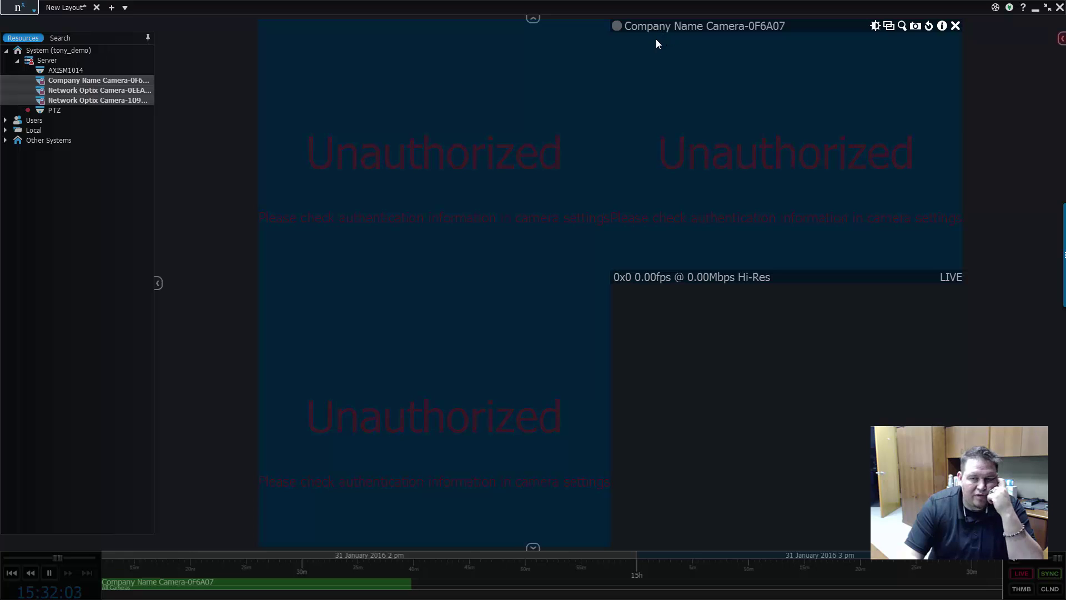
{"action": "mouse_move", "coordinate": [574, 371]}
{"action": "left_mouse_down"}
{"action": "mouse_move", "coordinate": [376, 298]}
{"action": "mouse_move", "coordinate": [423, 292]}
{"action": "mouse_move", "coordinate": [586, 362]}
{"action": "left_mouse_up"}
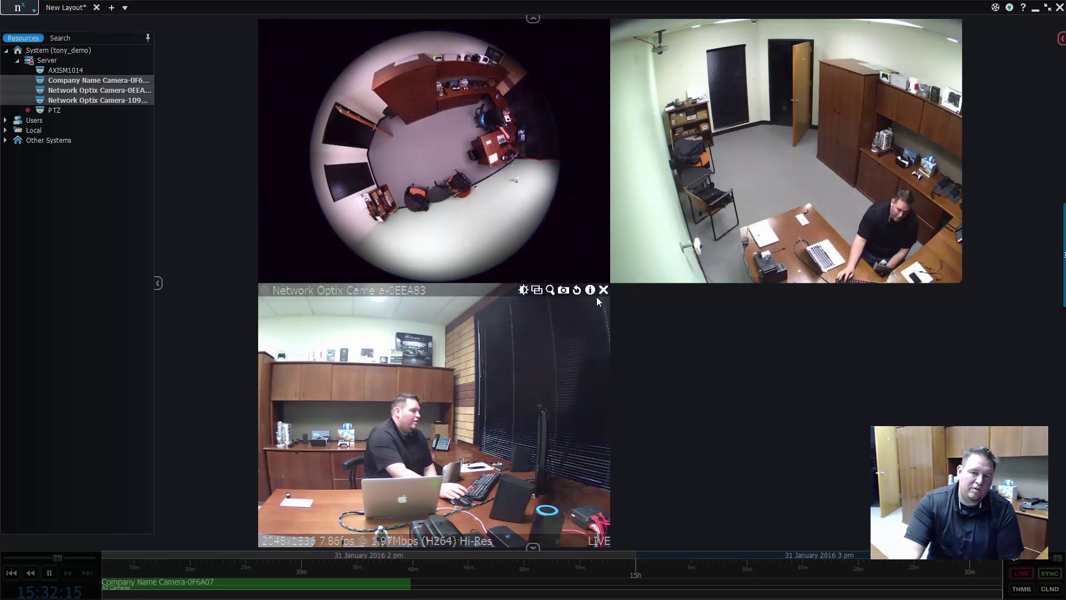
{"action": "left_click", "coordinate": [600, 291]}
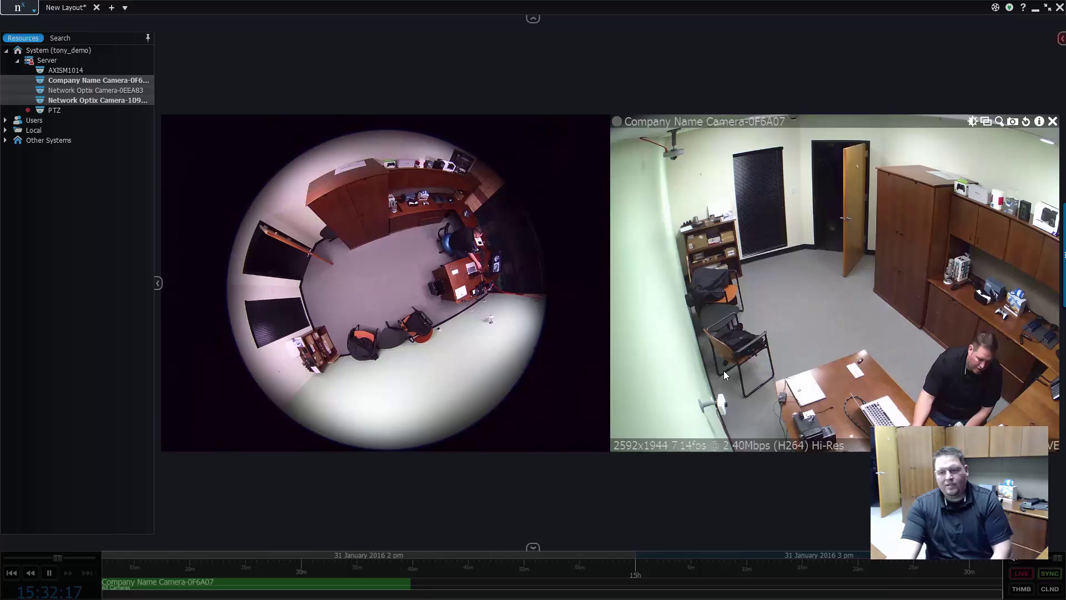